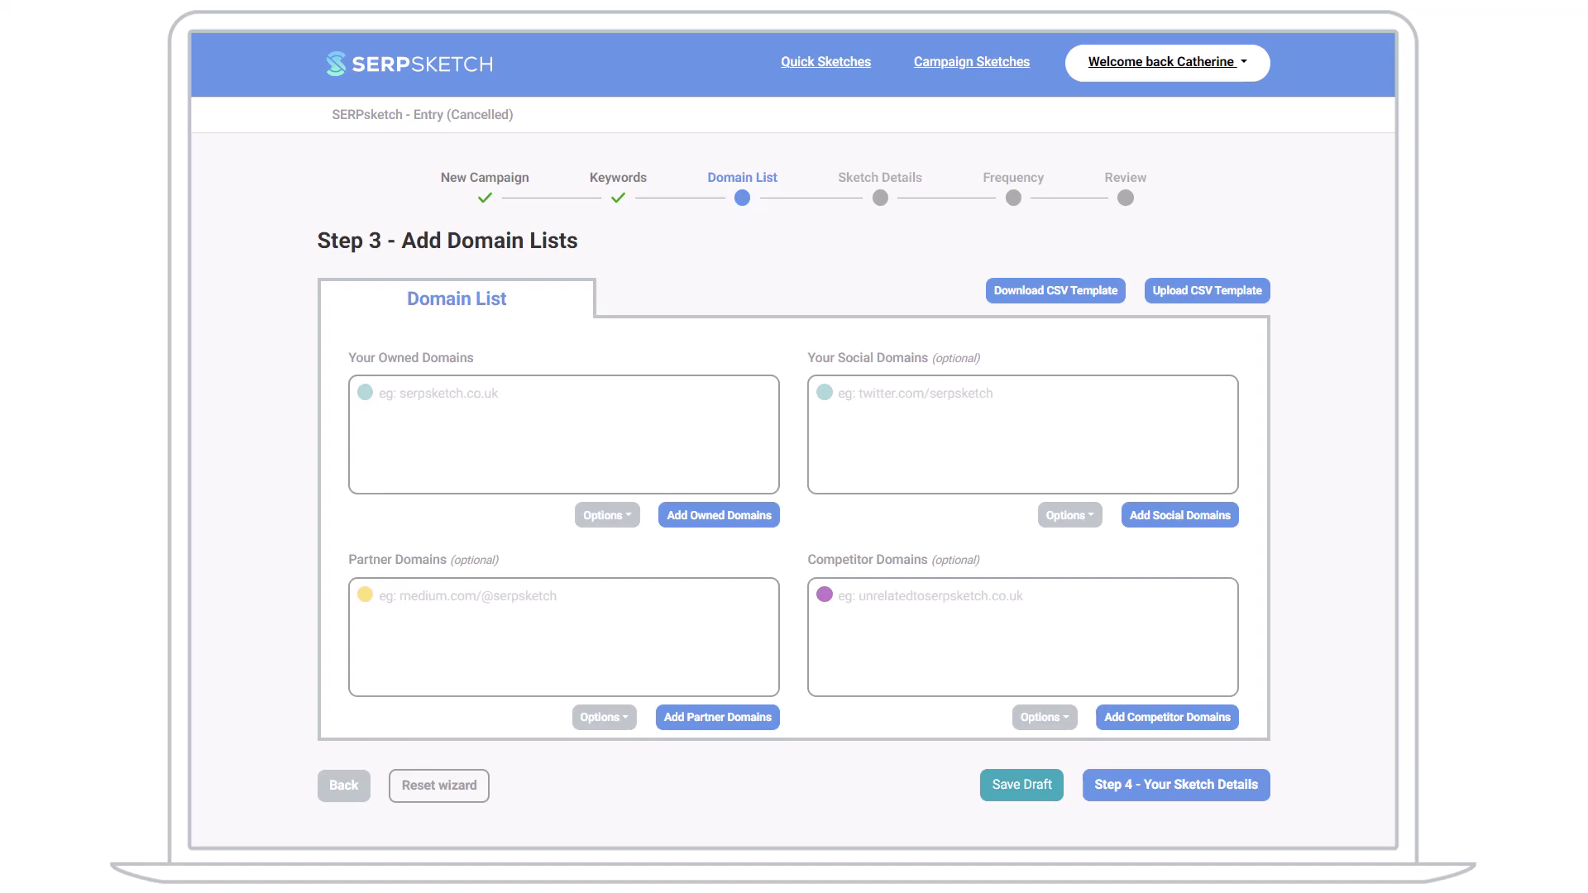
Add sportsdirect.com to the owned domains, classified as Root Domain.
{"action": "type", "text": "sportsdire"}
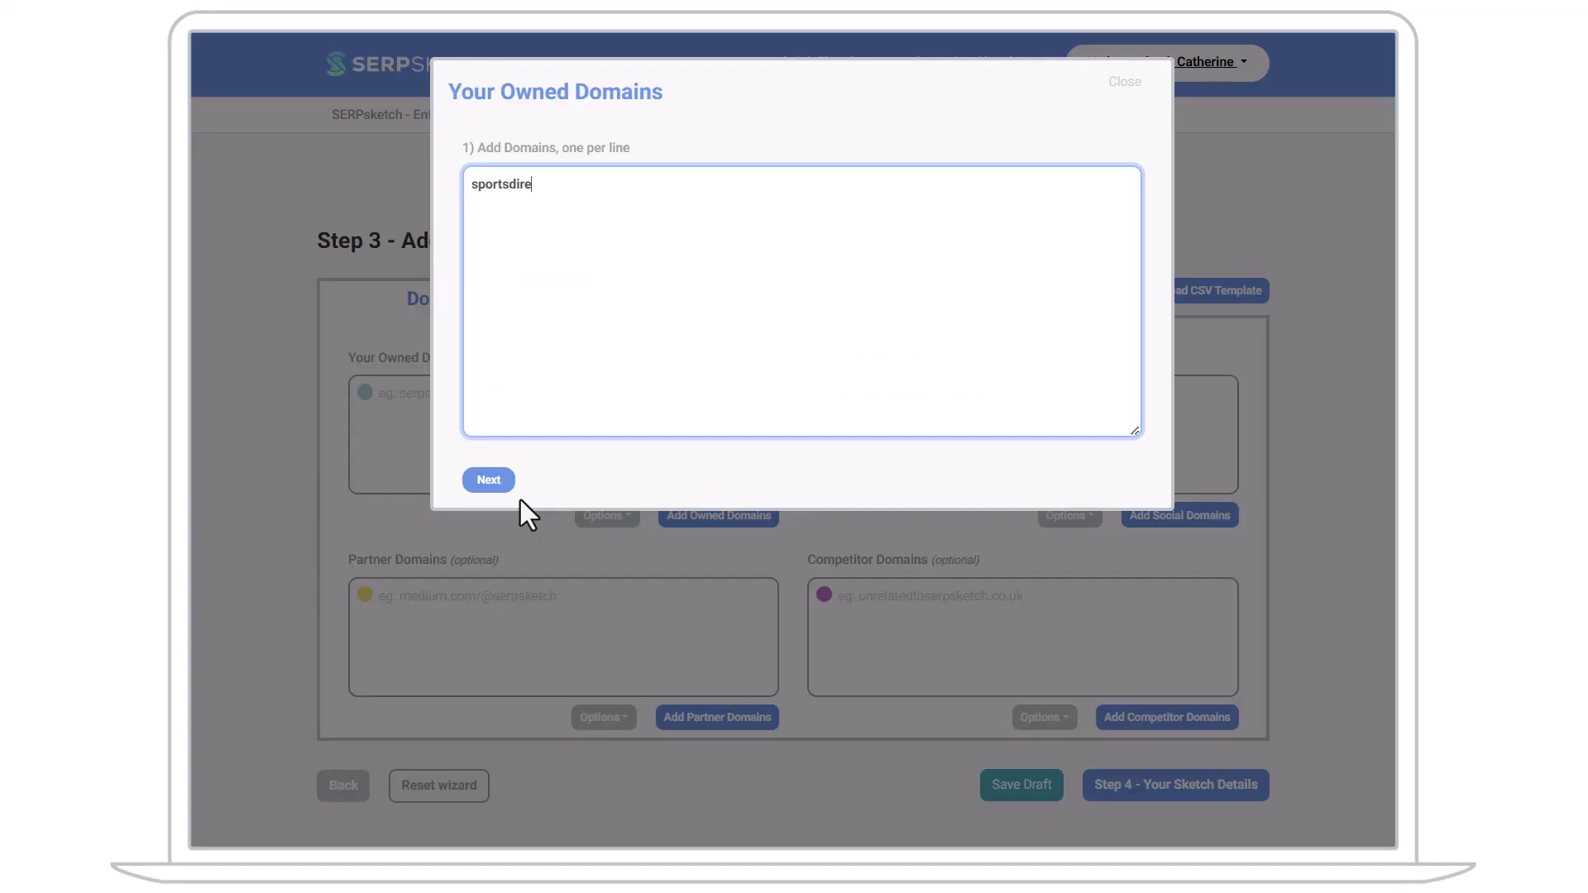
{"action": "type", "text": "ct.com"}
{"action": "left_click", "coordinate": [489, 479]}
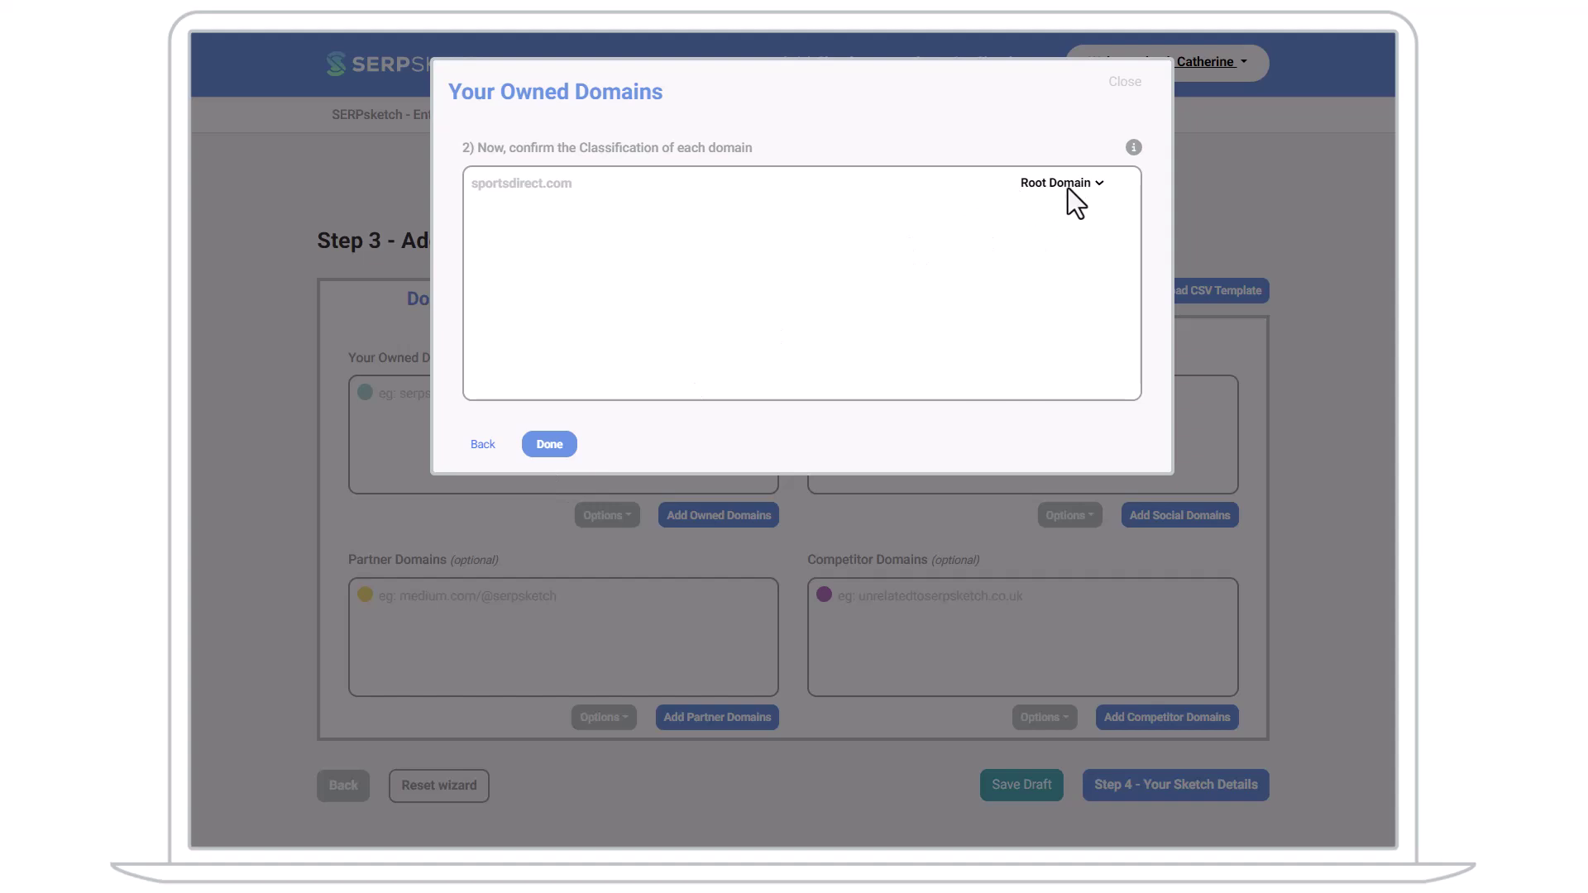
{"action": "left_click", "coordinate": [575, 448]}
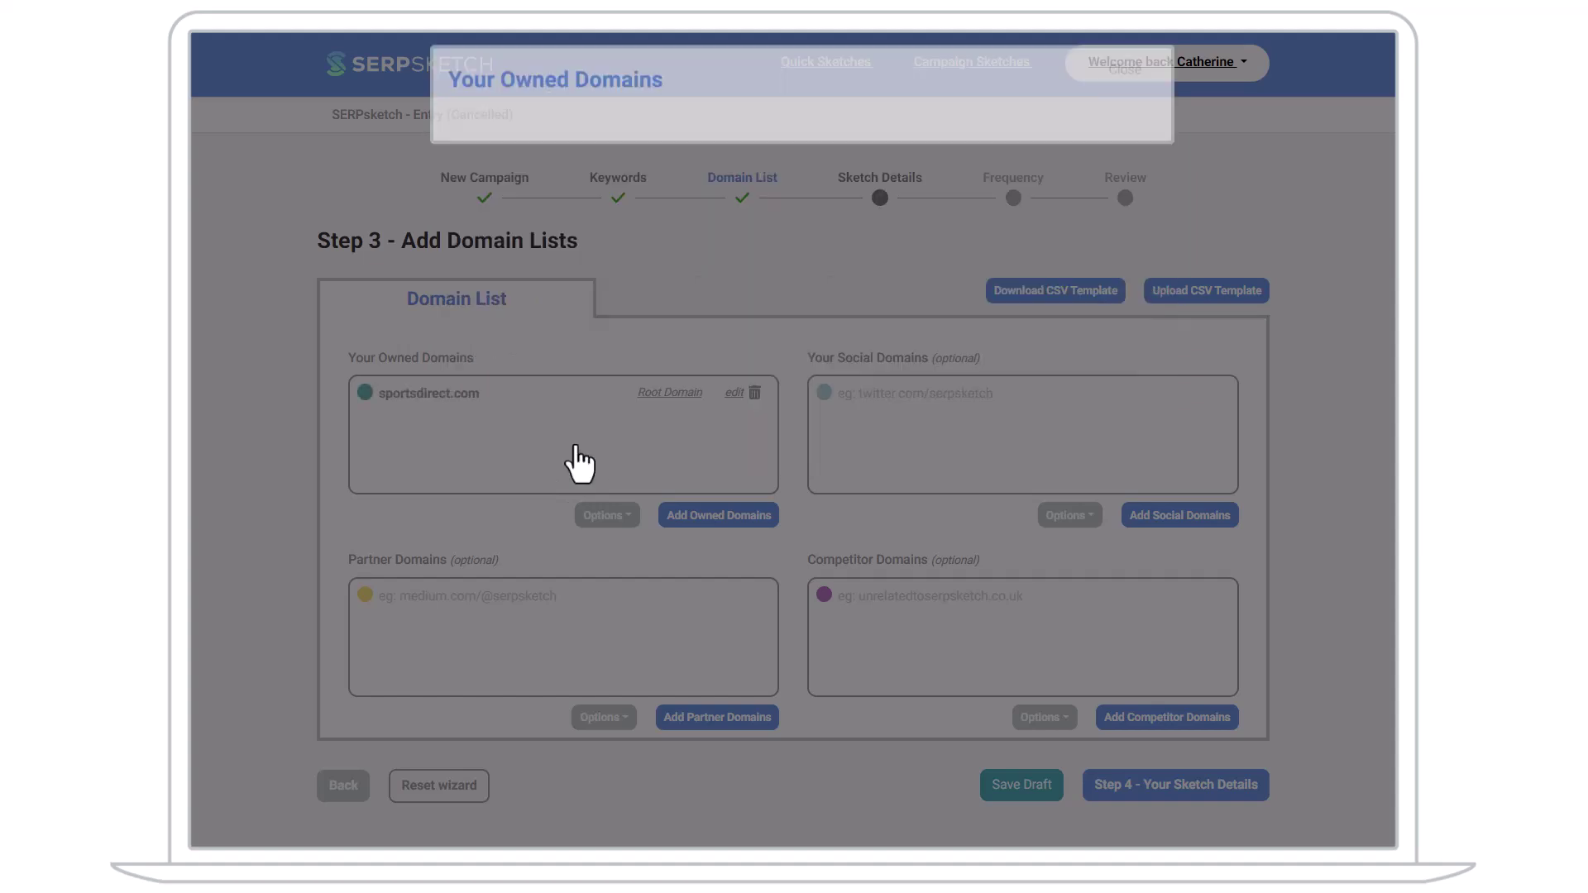
{"action": "left_click", "coordinate": [502, 463]}
{"action": "left_click", "coordinate": [622, 291]}
{"action": "type", "text": "www.sportsdirect.com/uefa-euro-championship"}
{"action": "left_click", "coordinate": [500, 479]}
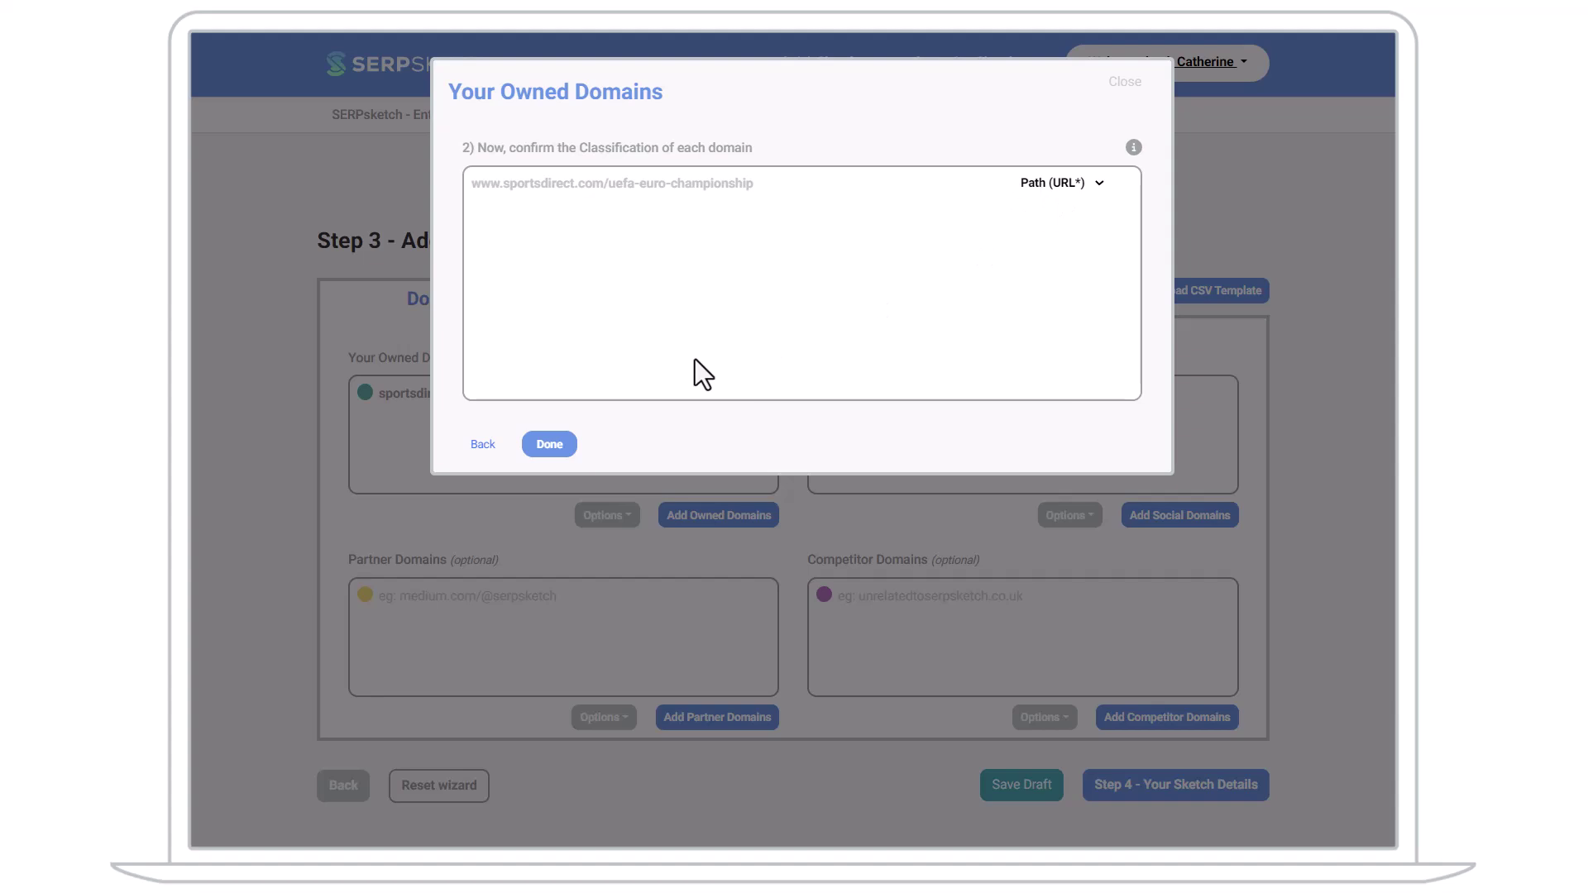
{"action": "left_click", "coordinate": [553, 447]}
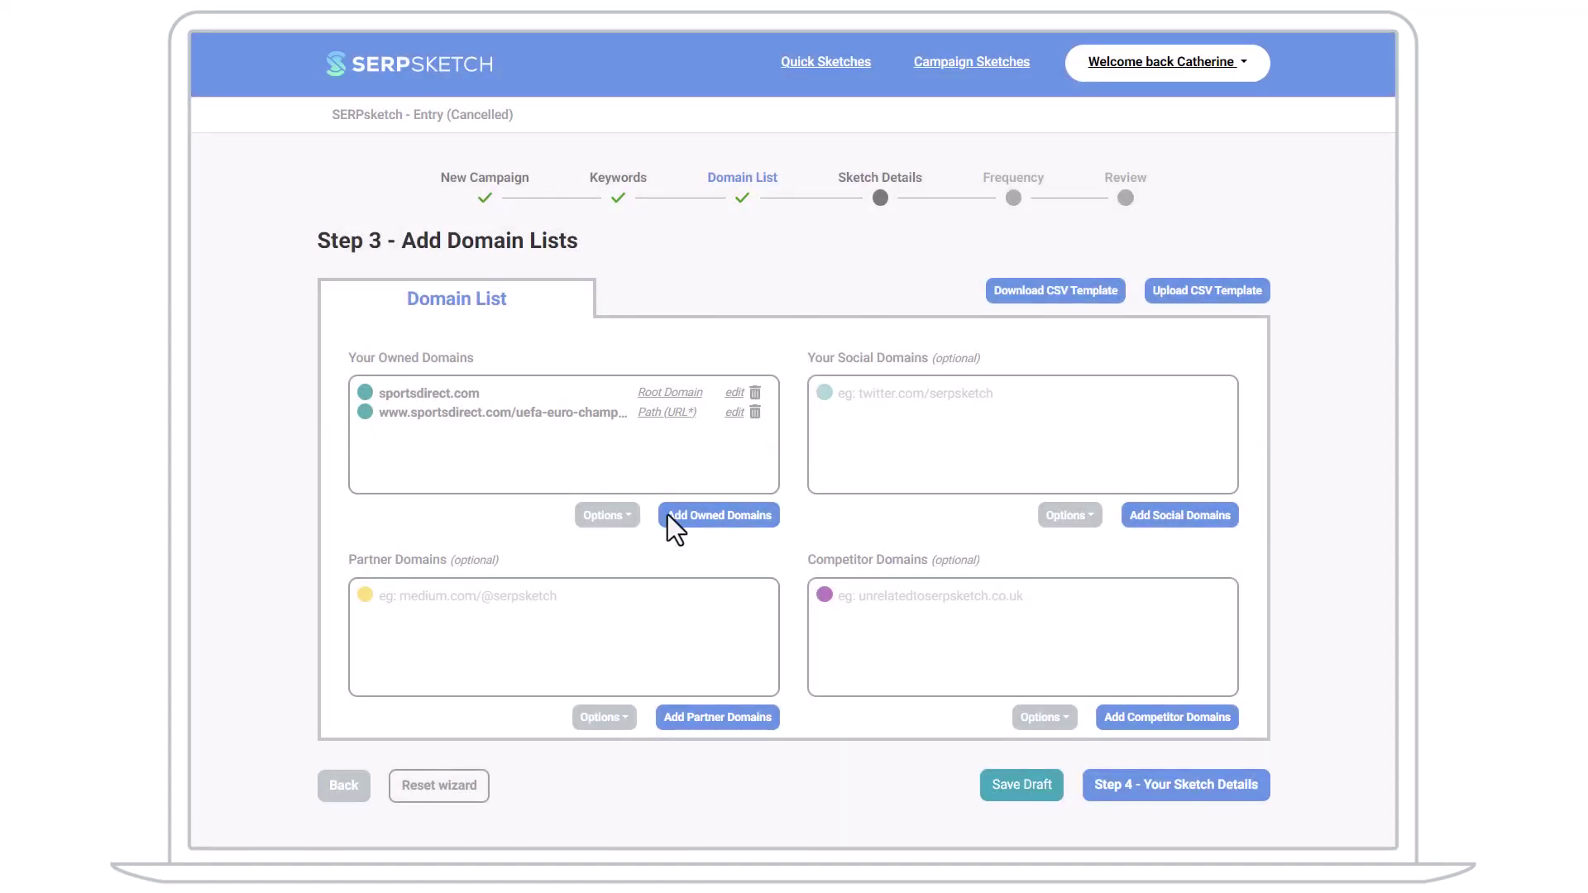
Add blog.hubspot.com to the owned domains, checking the available classification options before finishing.
{"action": "left_click", "coordinate": [708, 516]}
{"action": "type", "text": "blog.hub"}
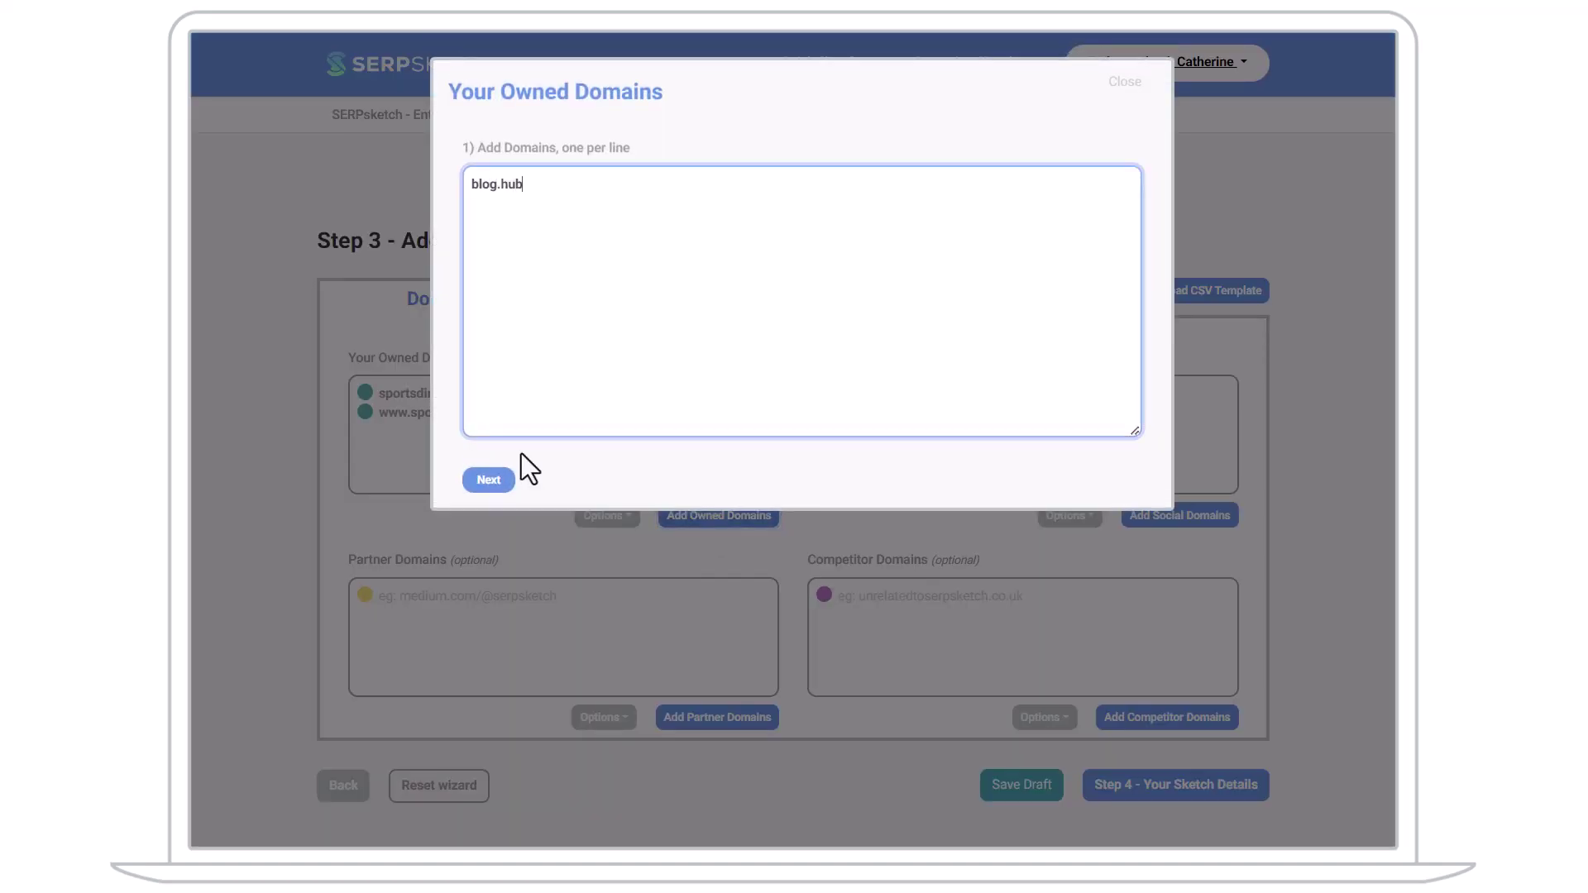
{"action": "type", "text": "spot.com"}
{"action": "left_click", "coordinate": [487, 481]}
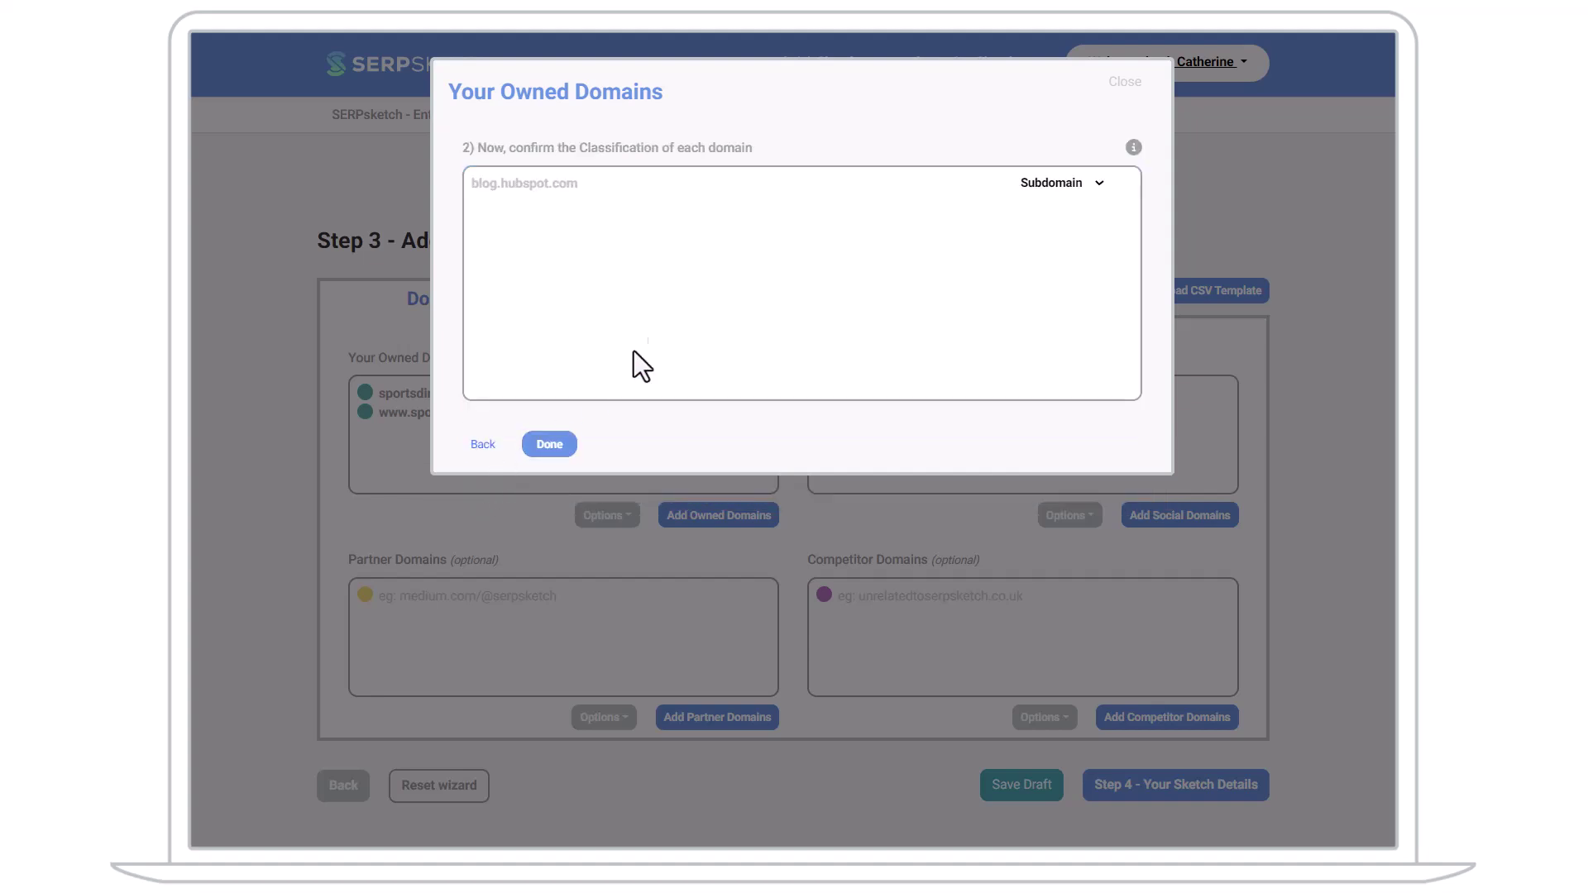
{"action": "left_click", "coordinate": [1099, 180]}
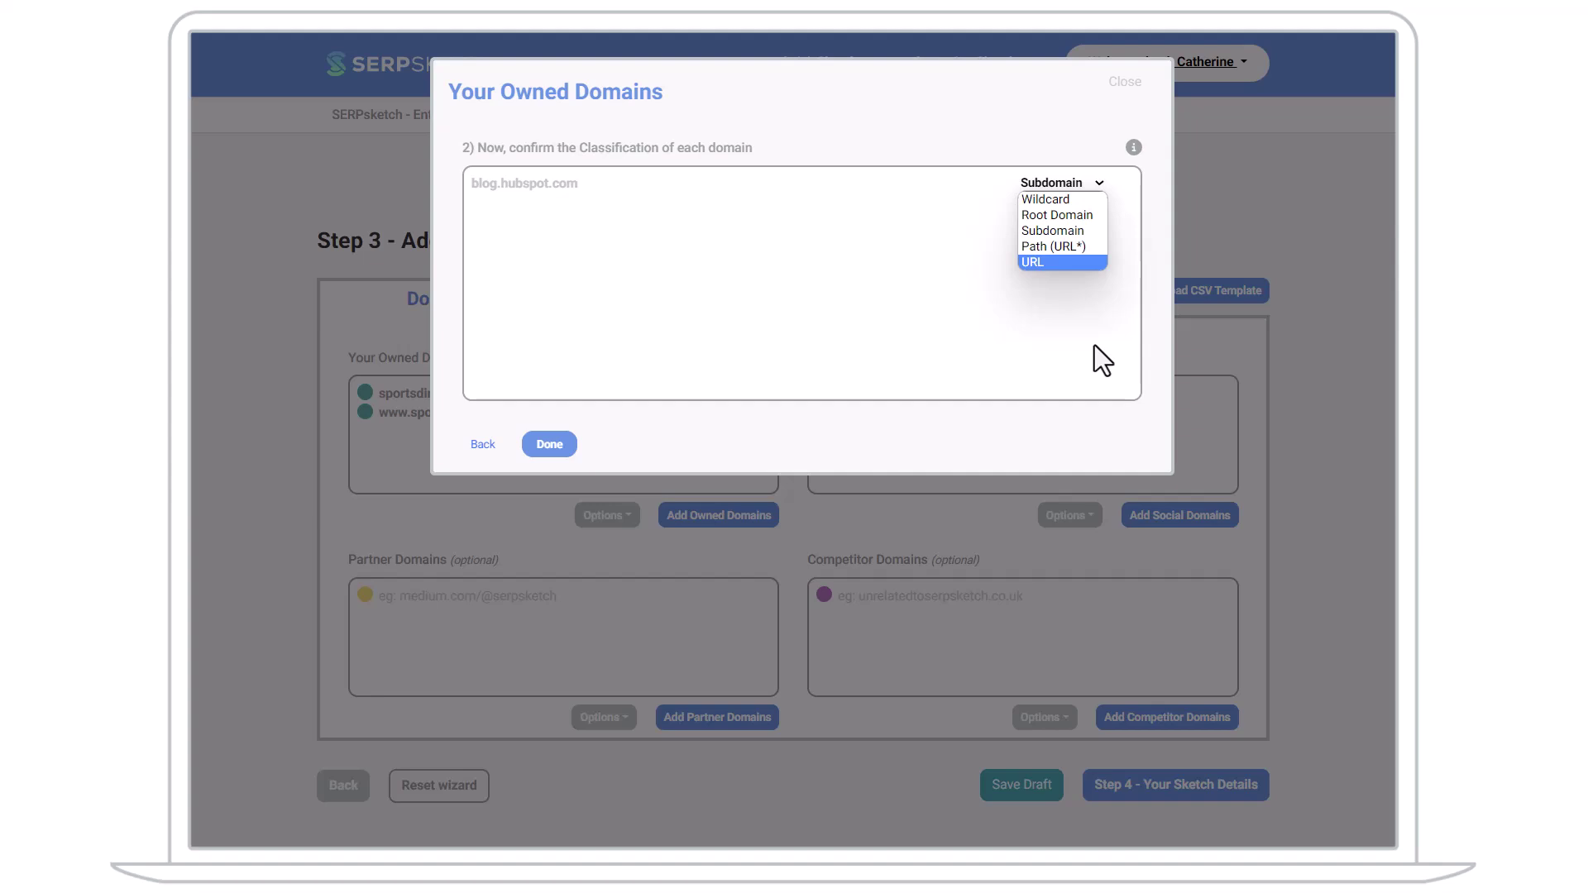
{"action": "left_click", "coordinate": [530, 452]}
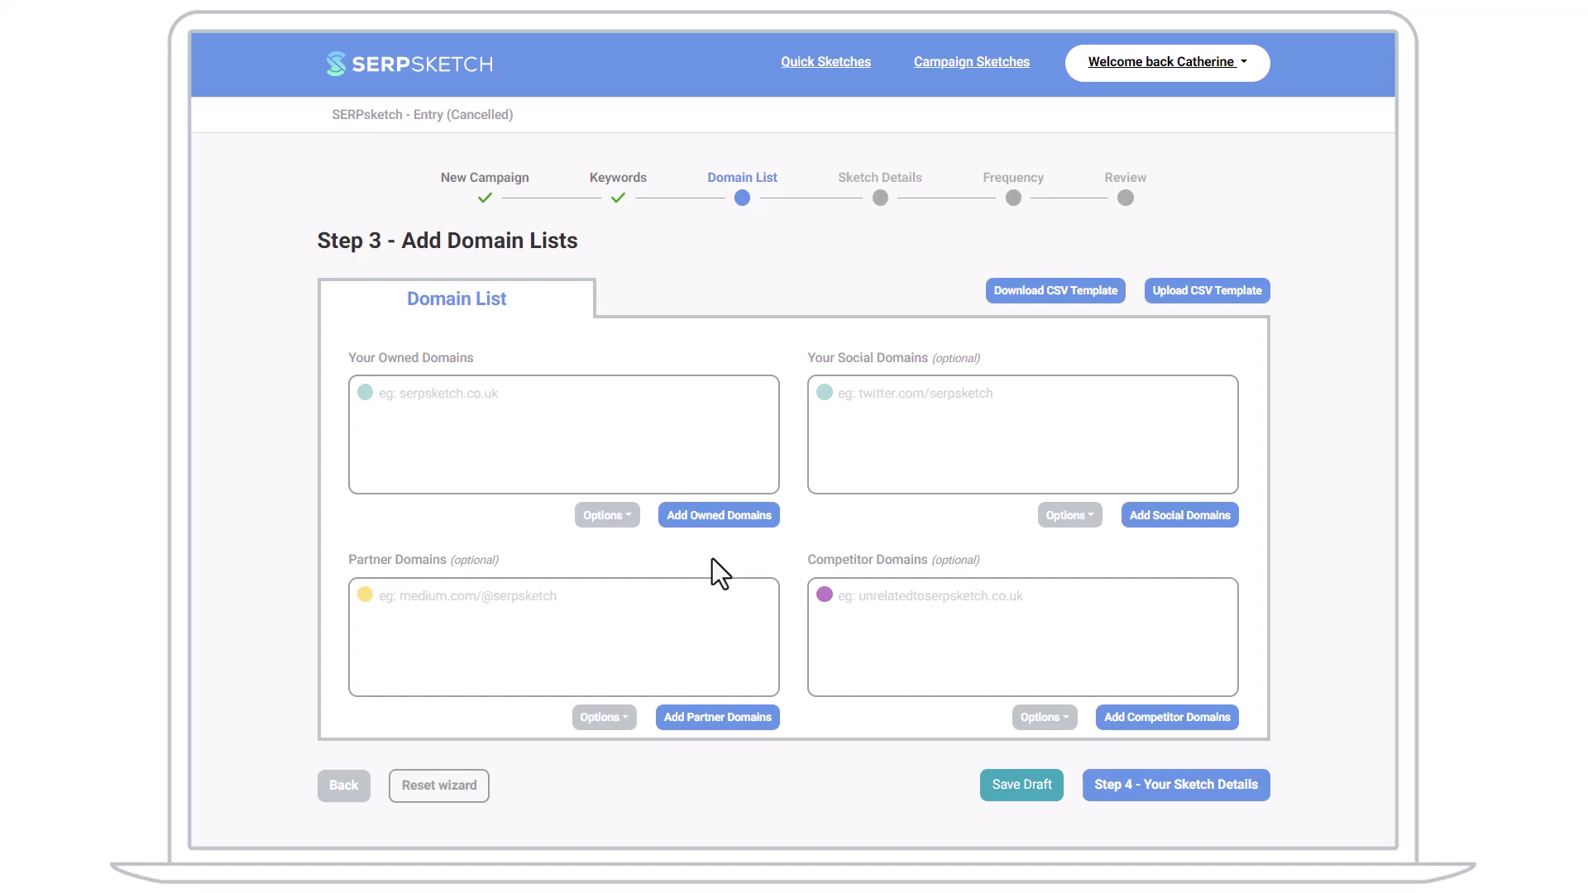
Add dyson.com and dyson.co.uk to the owned domains, both classified as Root Domain.
{"action": "left_click", "coordinate": [535, 444]}
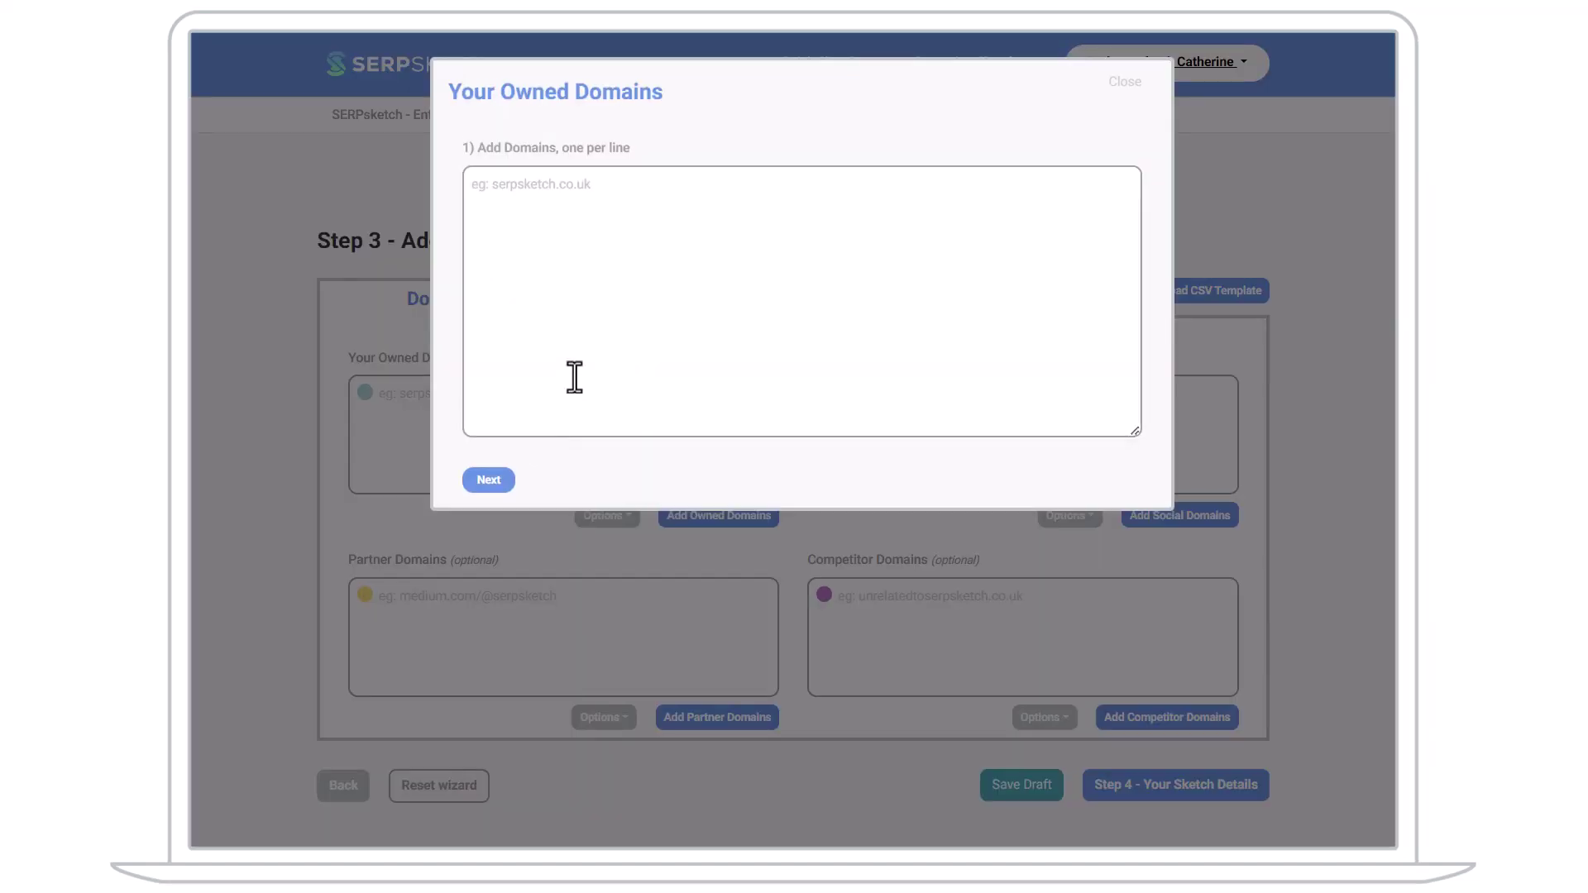
{"action": "type", "text": "dyson.com "}
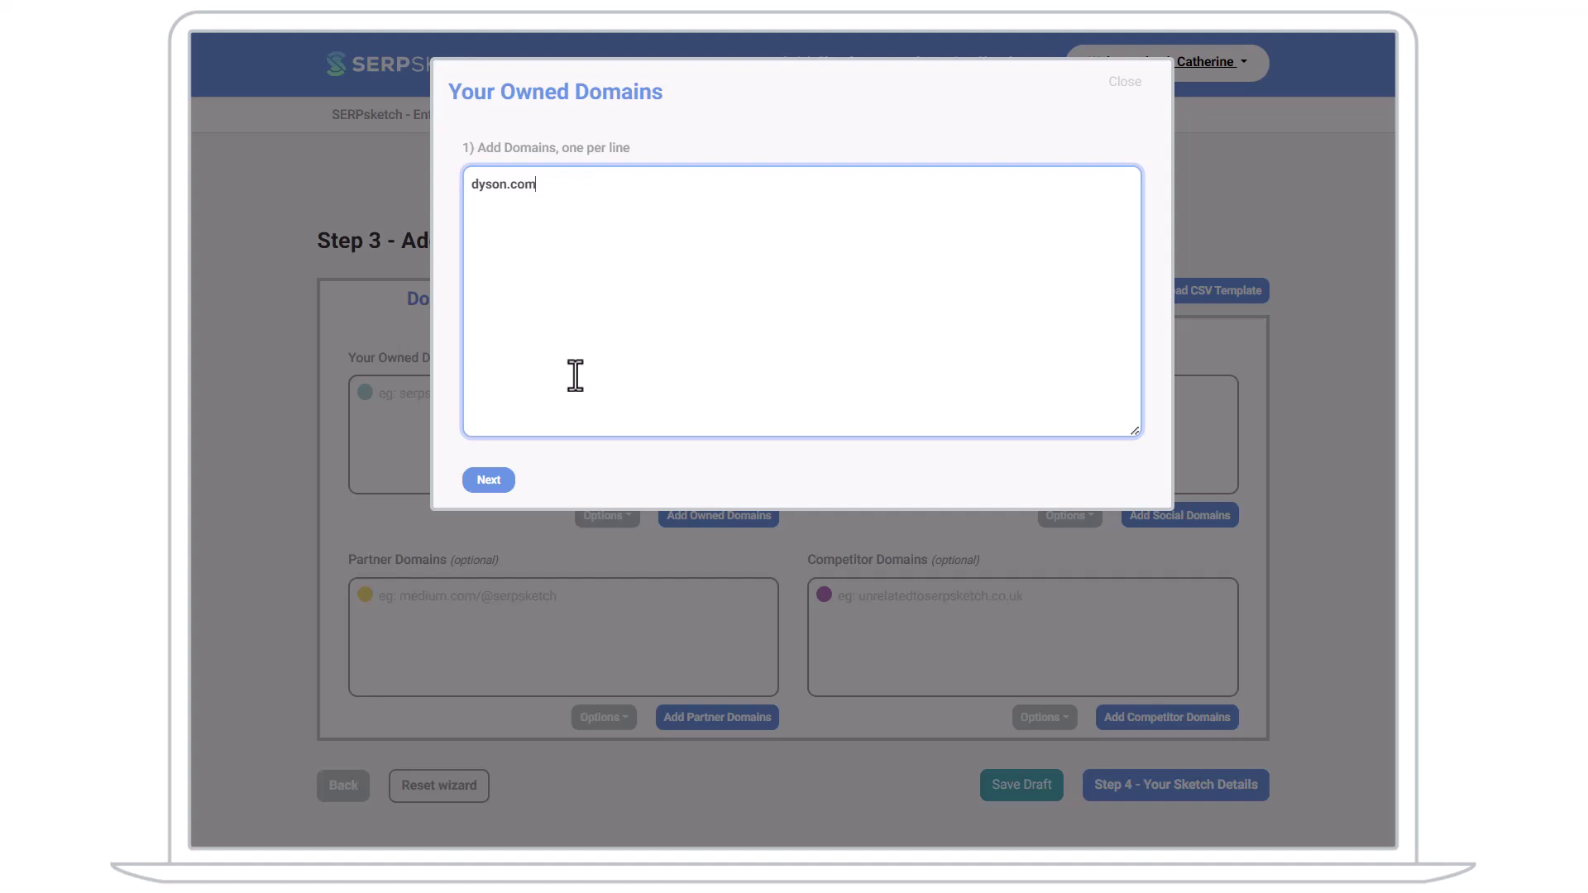
{"action": "type", "text": "dyson.co.uk"}
{"action": "left_click", "coordinate": [486, 482]}
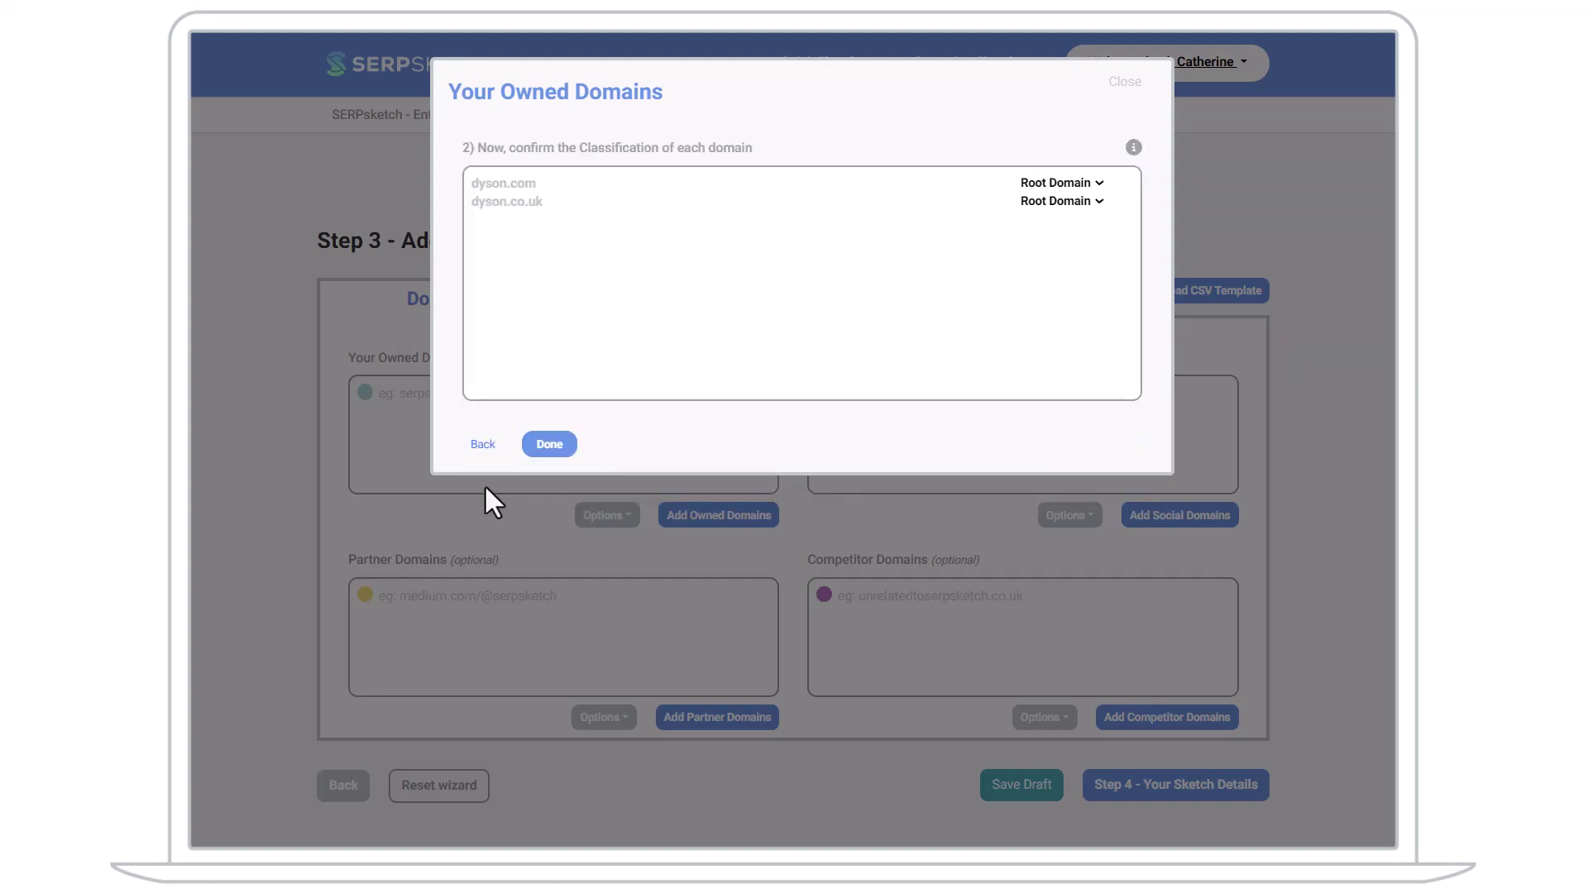
{"action": "left_click", "coordinate": [529, 452]}
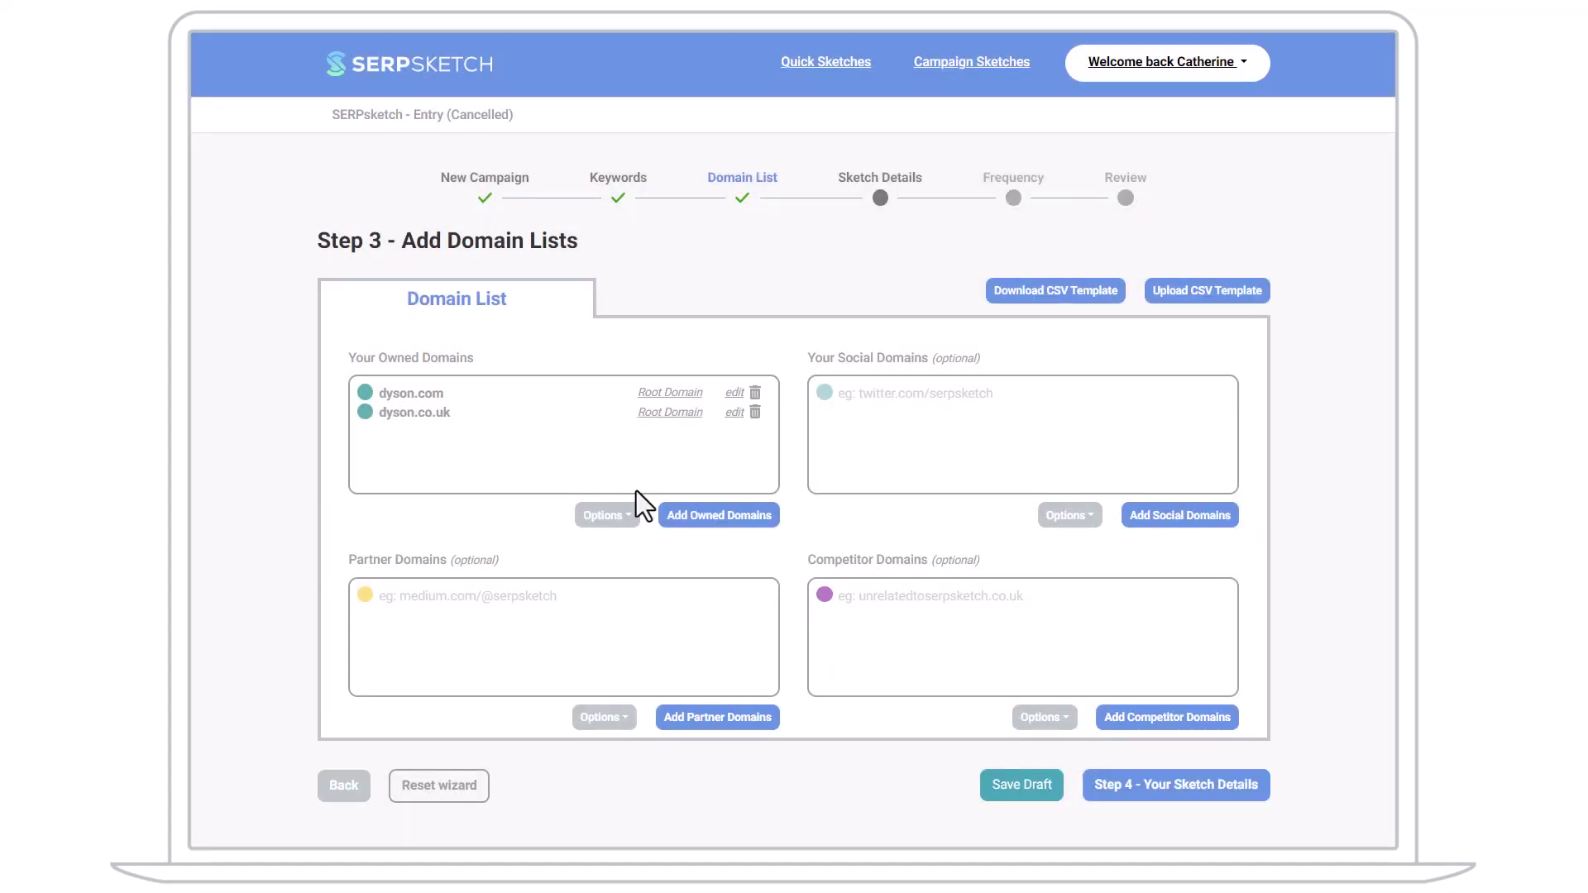
Add twitter.com/dysonuk and twitter.com/dyson to the social domains, both classified as Path (URL*).
{"action": "left_click", "coordinate": [857, 452]}
{"action": "left_click", "coordinate": [858, 404]}
{"action": "type", "text": "twitter.com/dysonuk"}
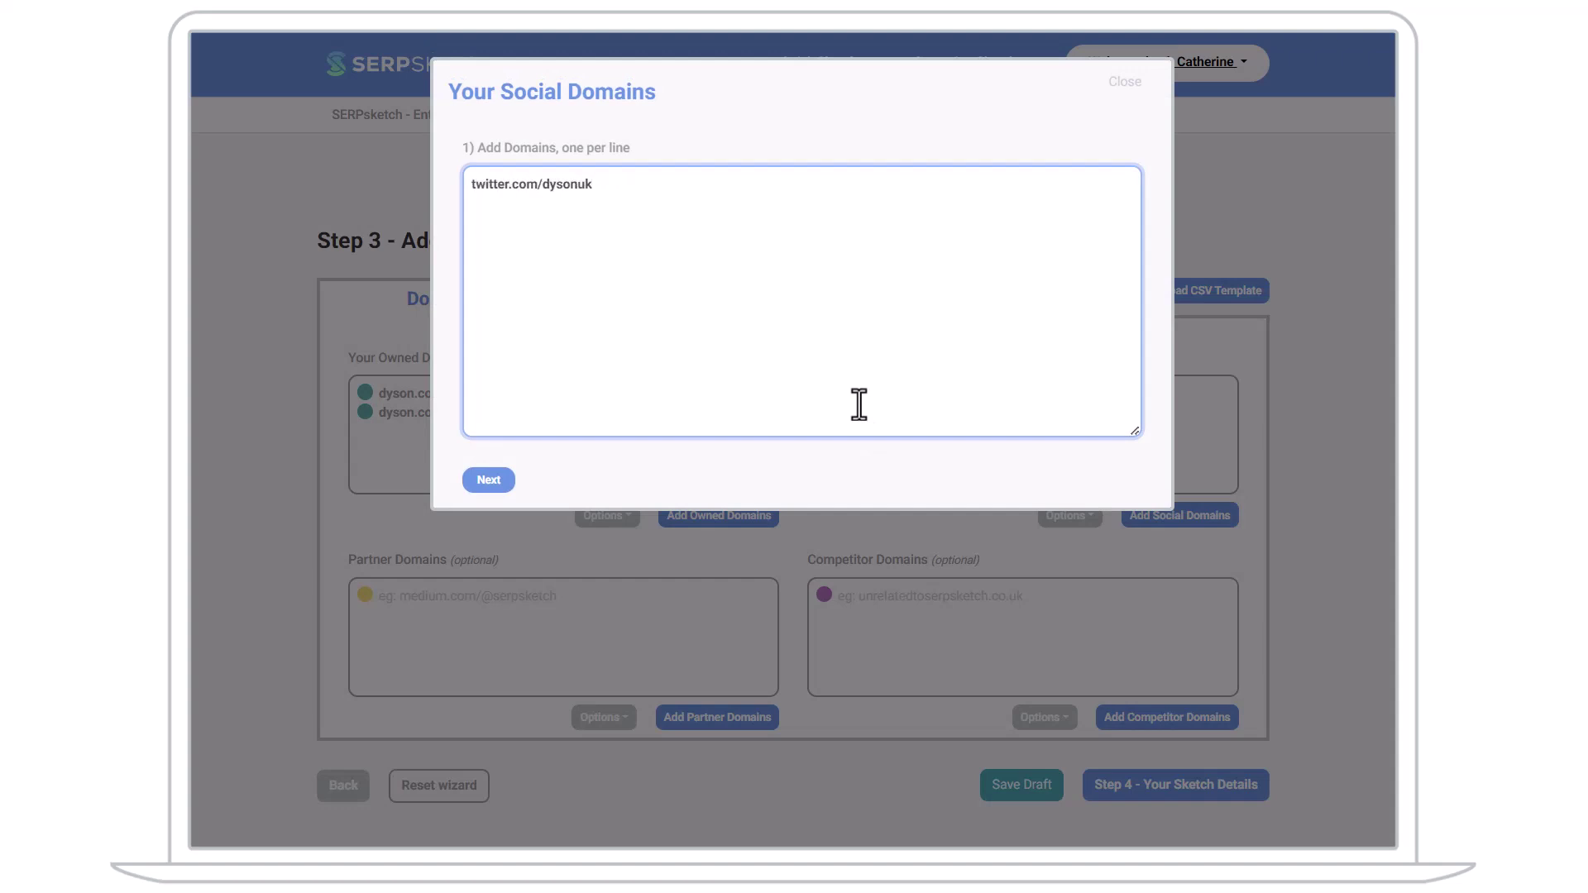
{"action": "key", "text": "Return"}
{"action": "type", "text": "twitter.com/dyson"}
{"action": "left_click", "coordinate": [513, 478]}
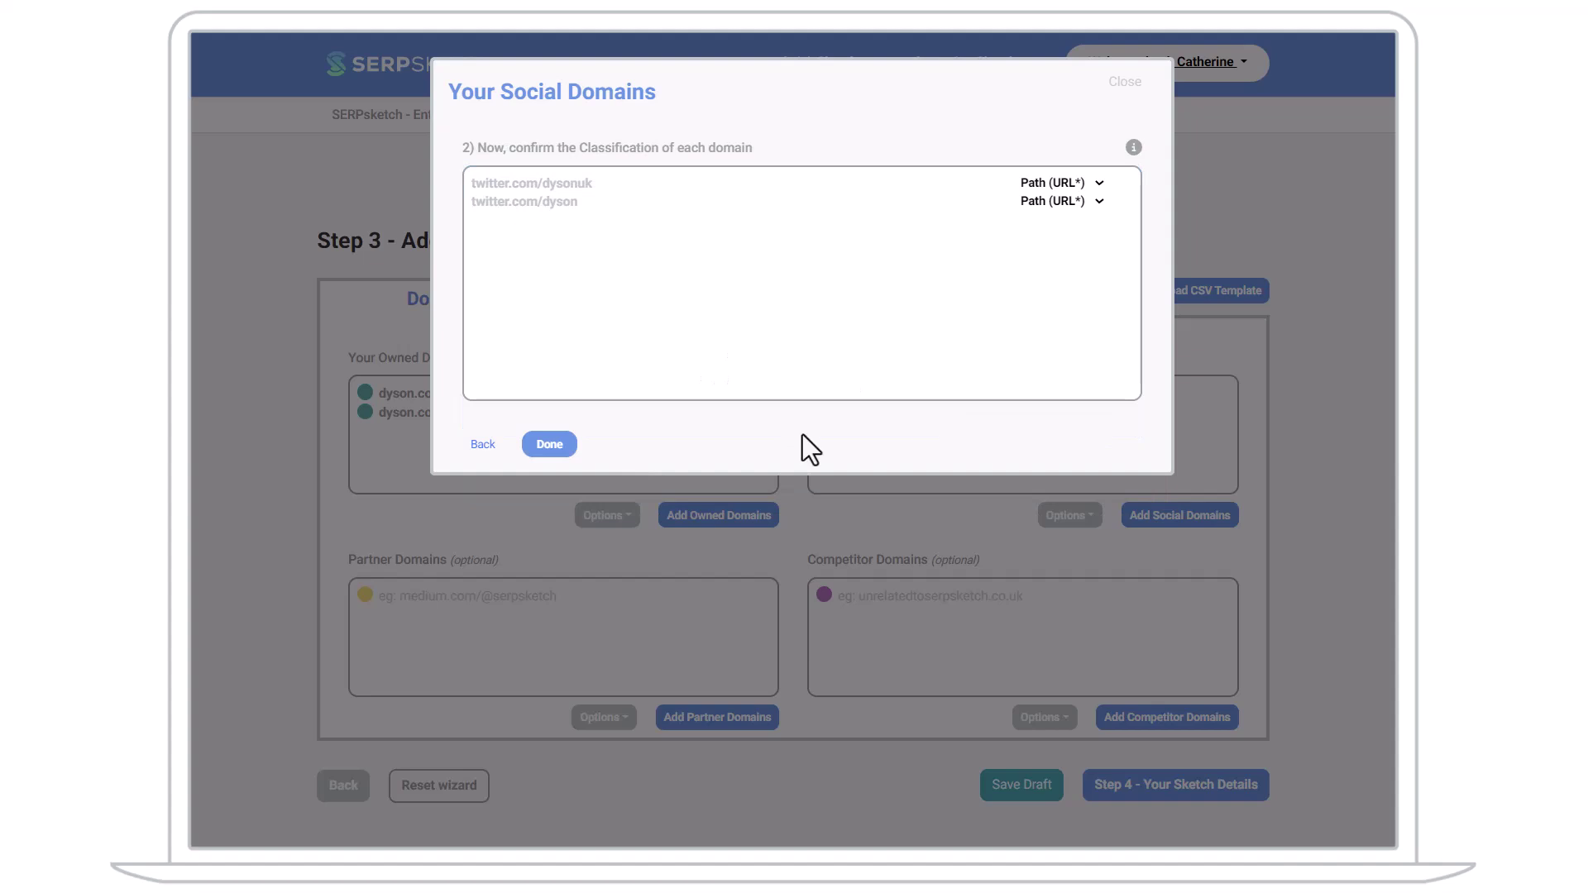
{"action": "left_click", "coordinate": [549, 444]}
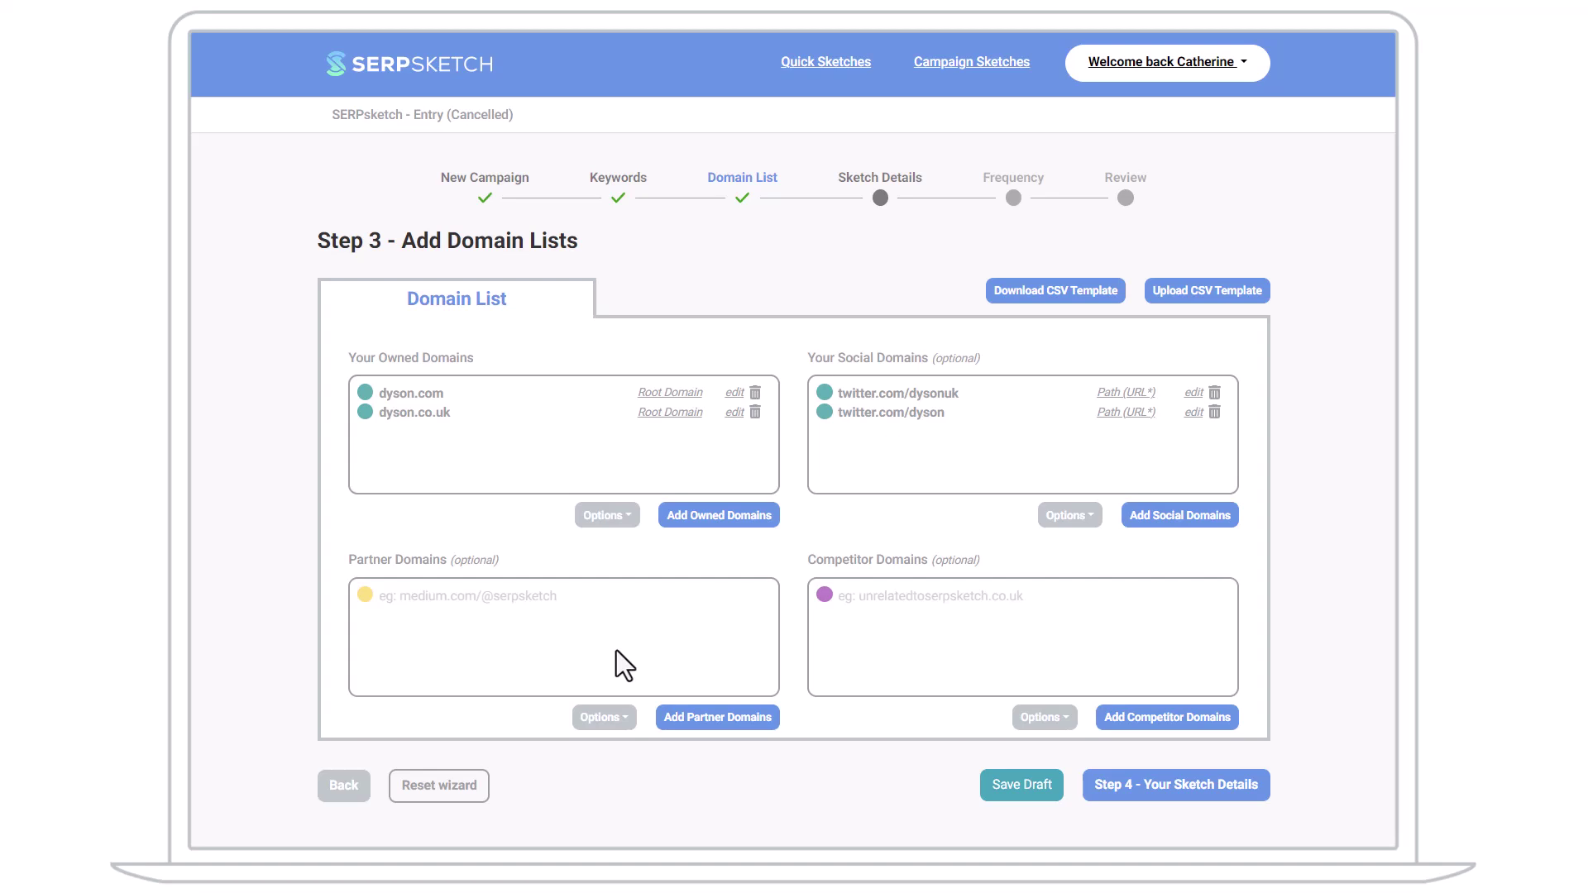
{"action": "left_click", "coordinate": [616, 651]}
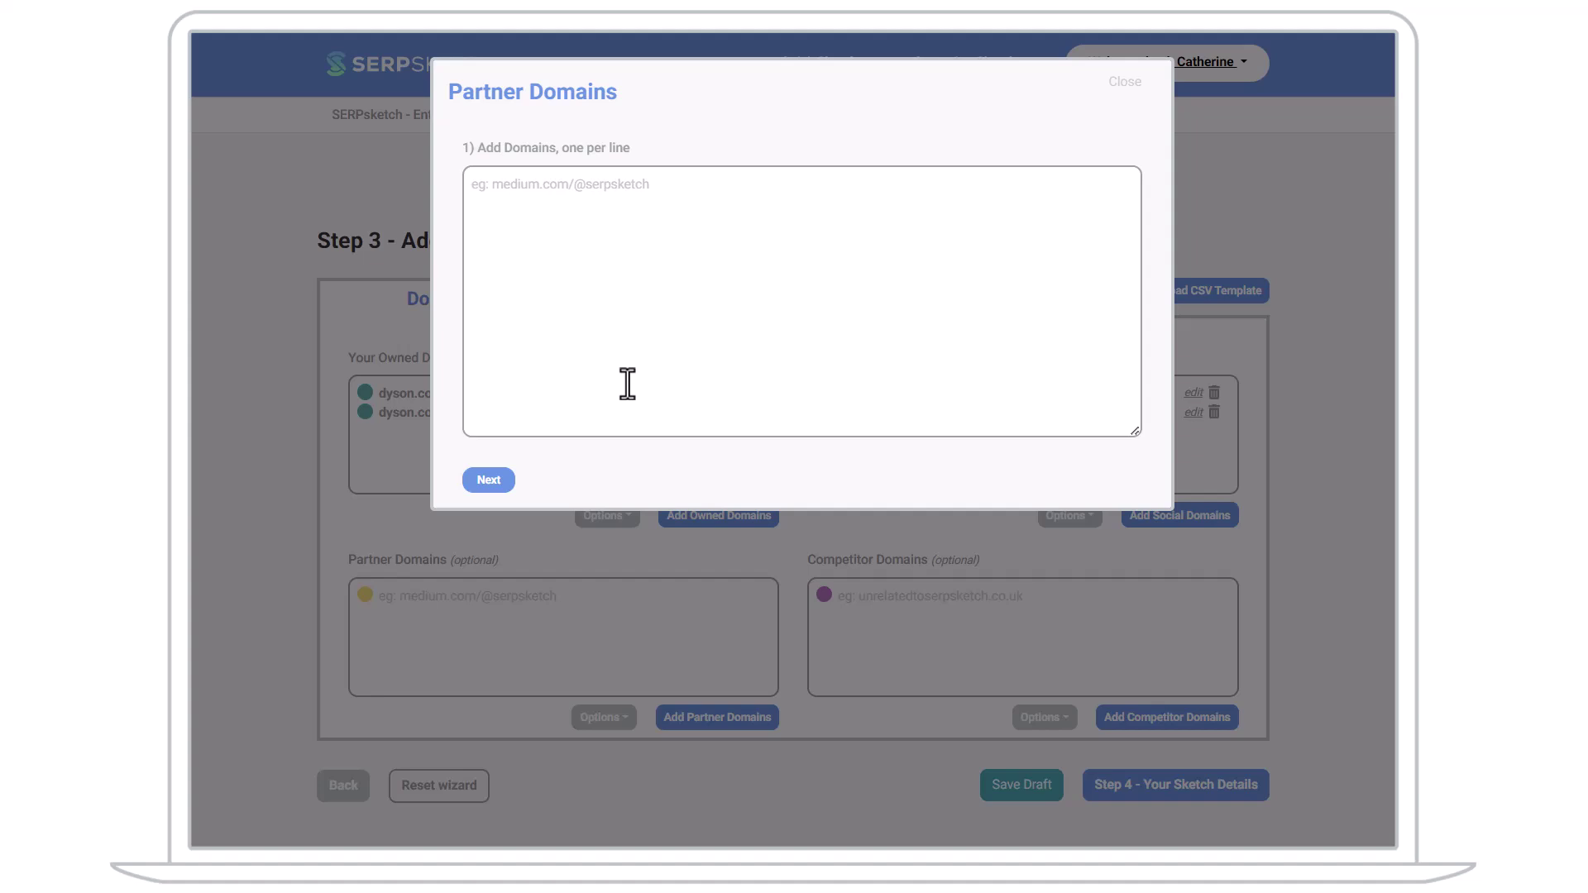
{"action": "left_click", "coordinate": [627, 384]}
{"action": "type", "text": "www.johnlewis.com/browse/electricals/vacuum-cleaners/vacuum-cleaners/dyson/_/N-aifZ1z140en"}
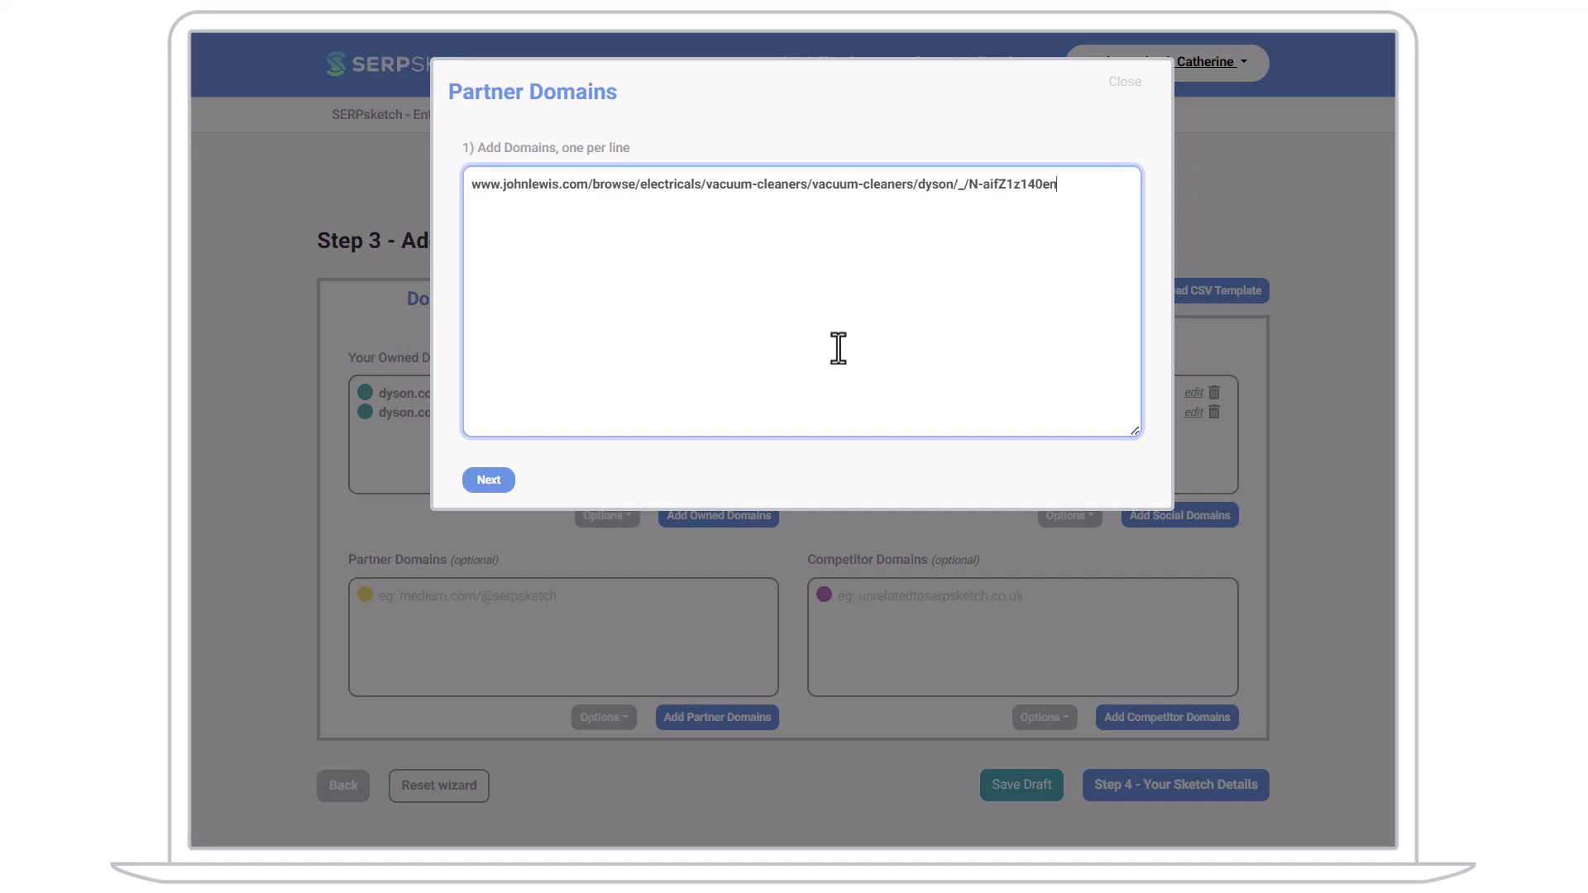
{"action": "key", "text": "Return"}
{"action": "type", "text": "ao.com/brands/dyson"}
{"action": "key", "text": "Return"}
{"action": "type", "text": "www.argos.co.uk/brands/dyson"}
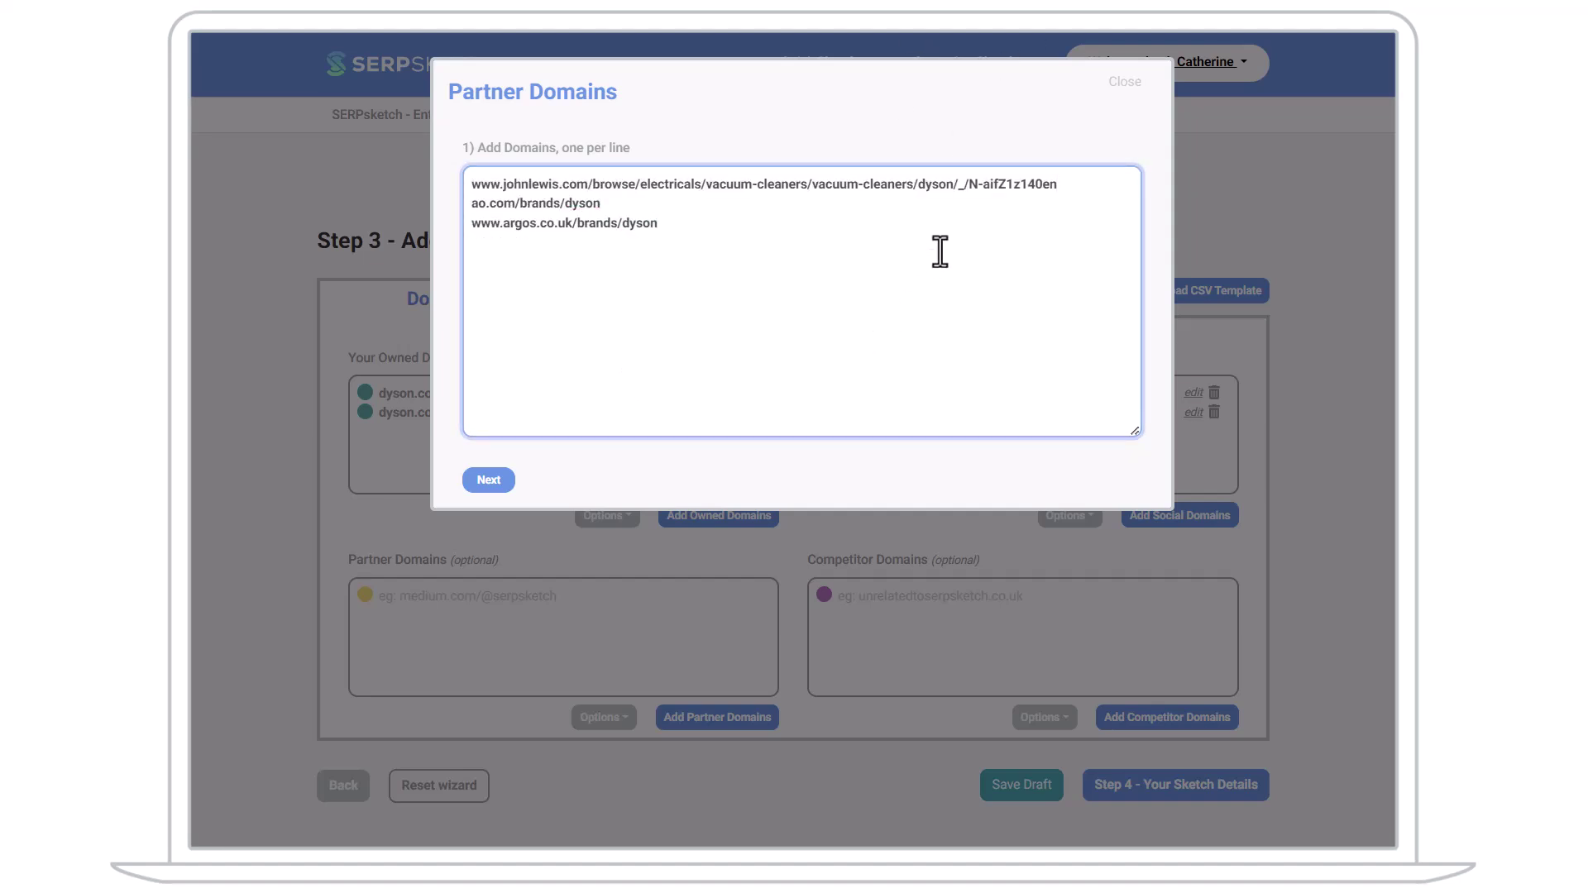
{"action": "left_click", "coordinate": [491, 482]}
{"action": "left_click", "coordinate": [546, 445]}
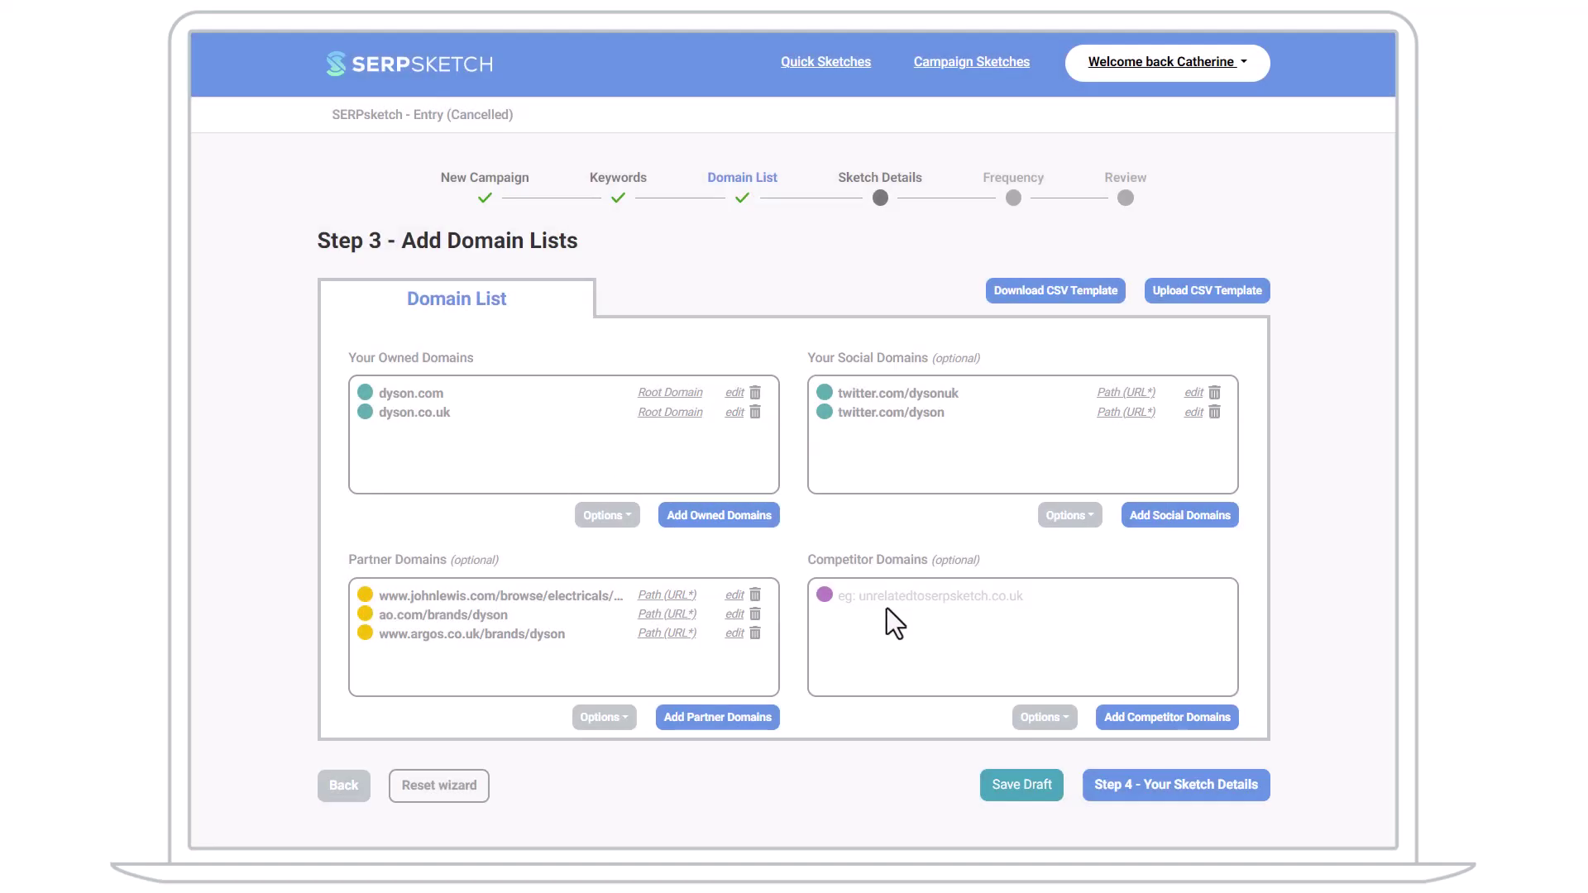
{"action": "left_click", "coordinate": [888, 604]}
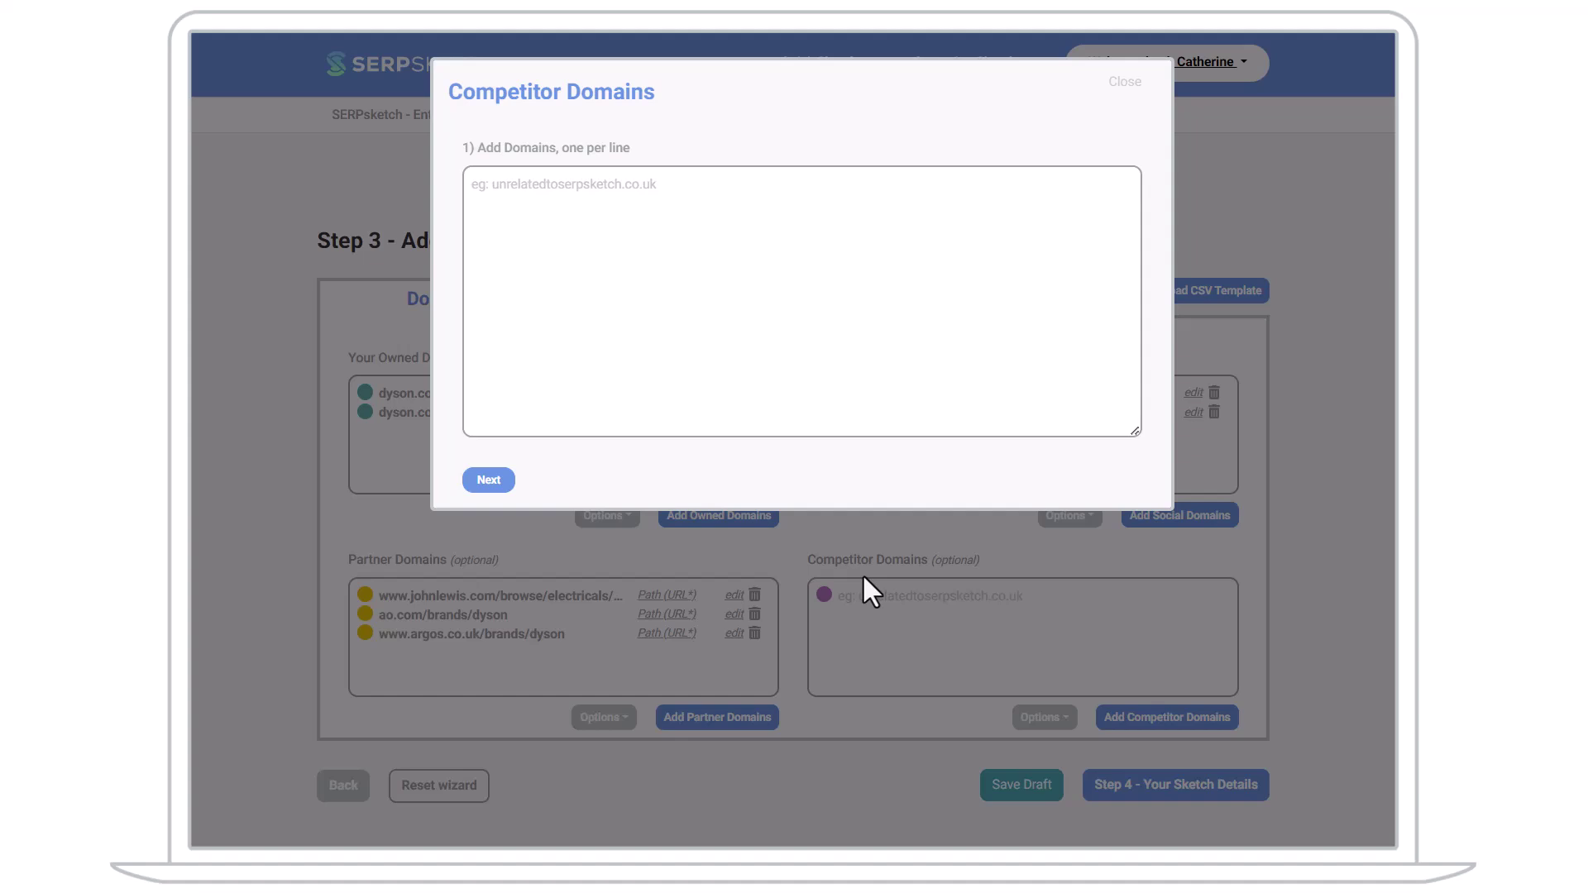
{"action": "left_click", "coordinate": [810, 304]}
{"action": "type", "text": "www.miele.co.uk/e/vacuum-cleaners-1016466-c"}
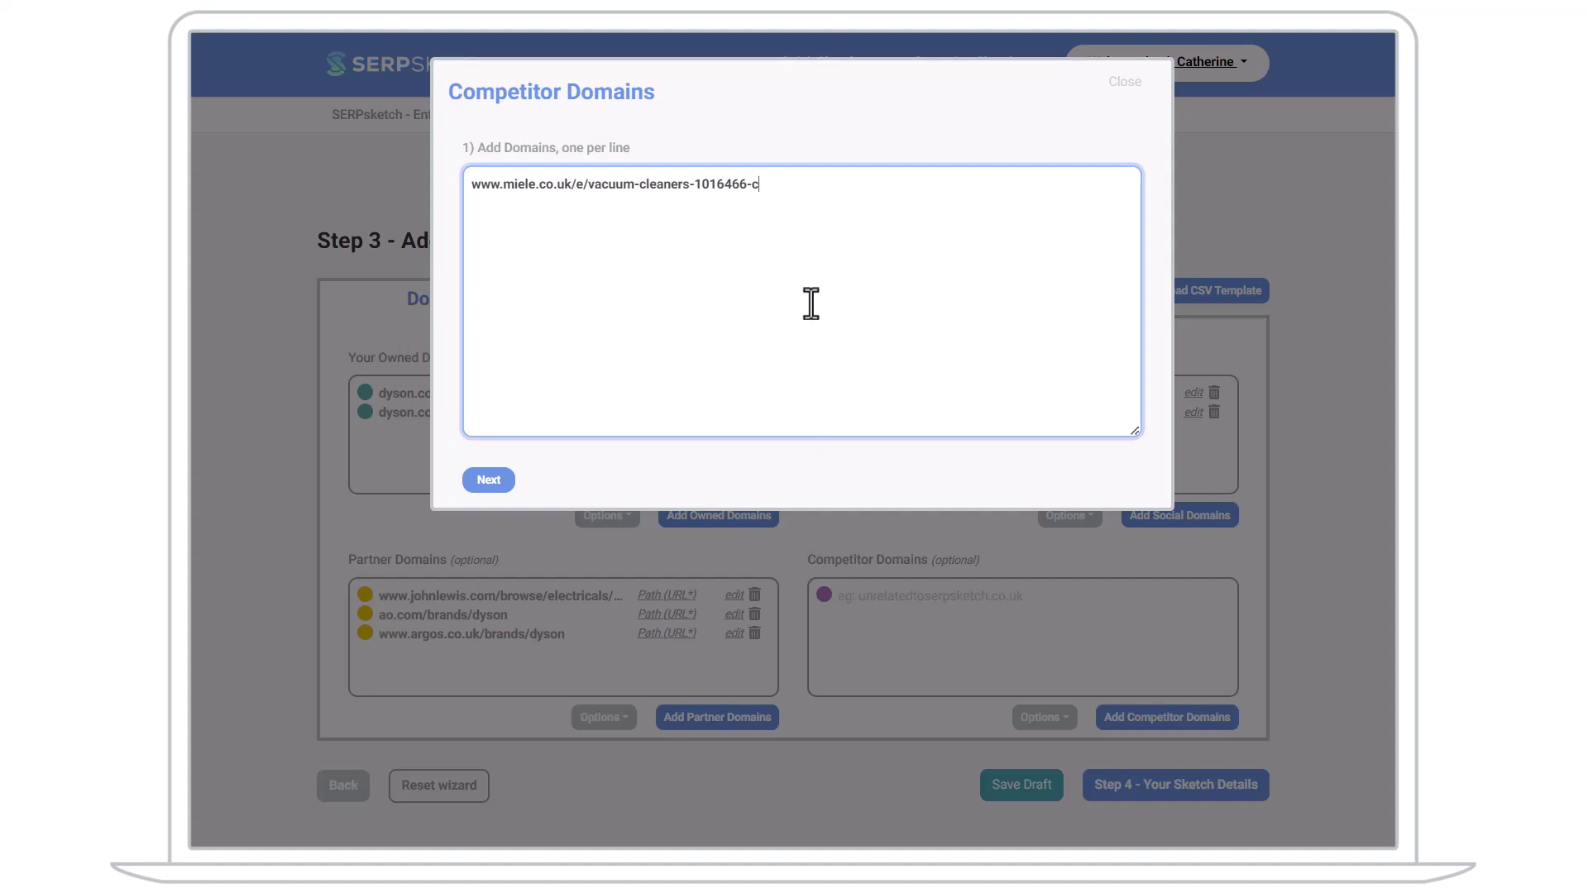
{"action": "key", "text": "Return"}
{"action": "type", "text": "www.hooverdirect.co.uk"}
{"action": "left_click", "coordinate": [490, 480]}
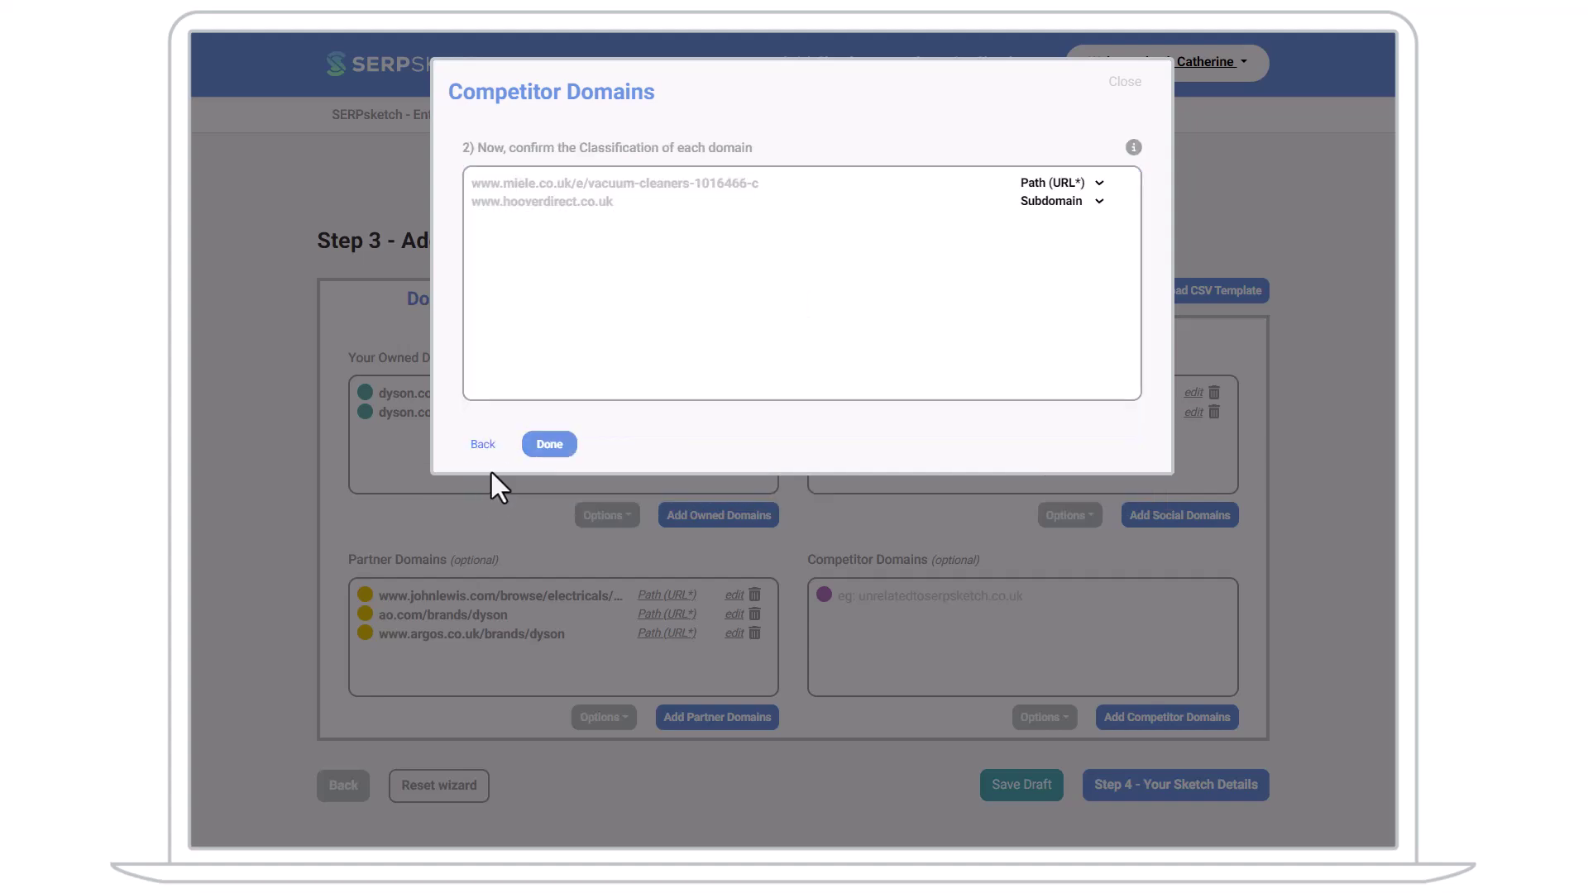
{"action": "left_click", "coordinate": [549, 444]}
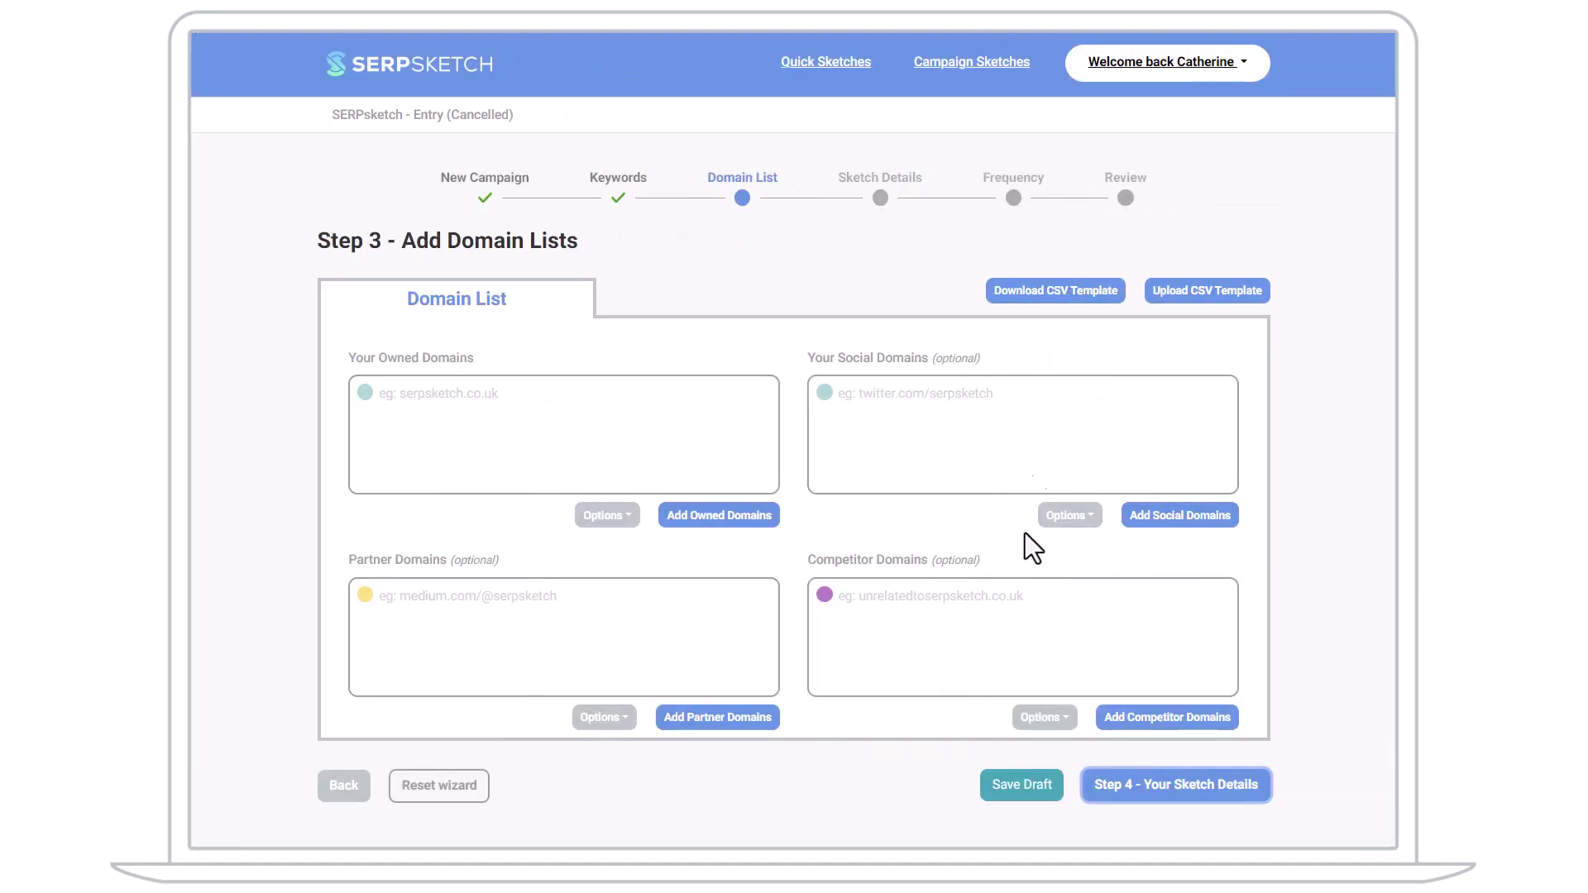
Import the domain lists from the vacuum CSV file and dismiss the import result.
{"action": "left_click", "coordinate": [1160, 296]}
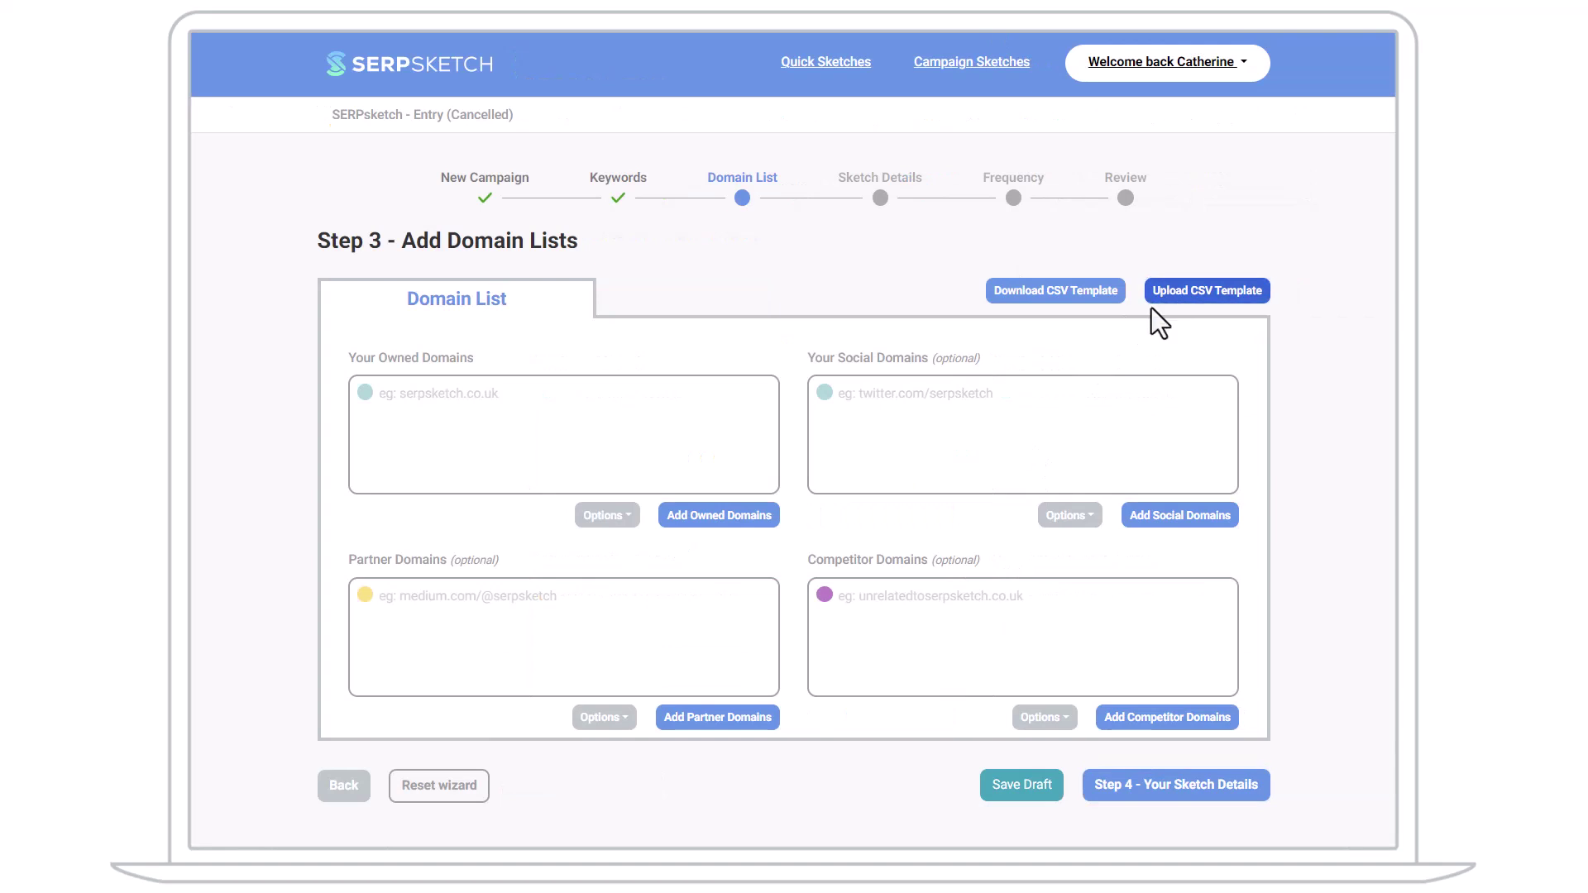
{"action": "left_click", "coordinate": [261, 112]}
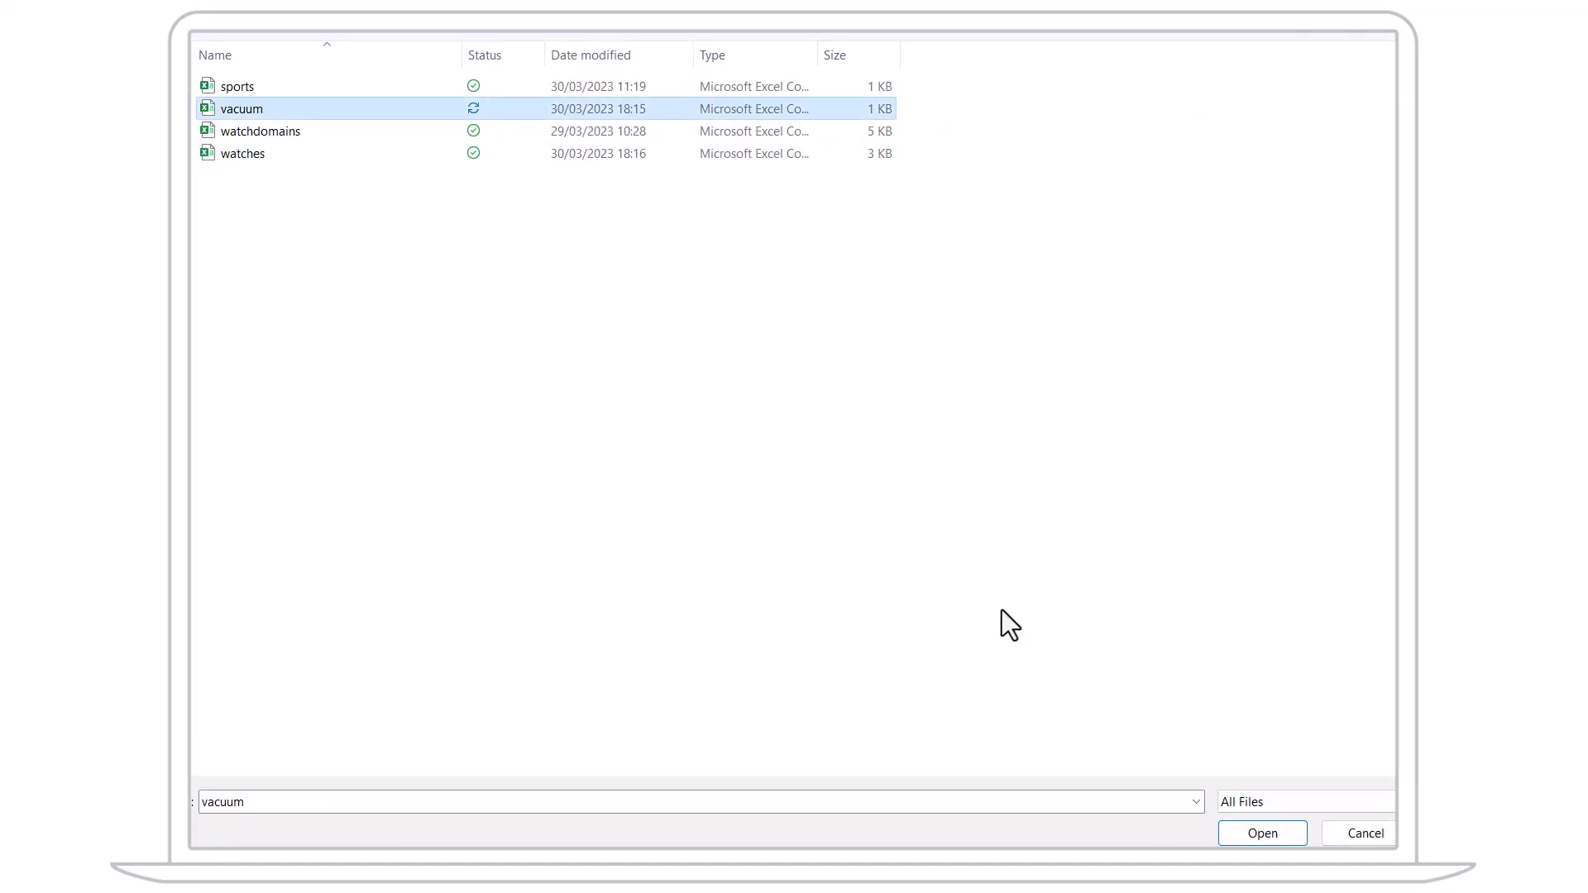
{"action": "left_click", "coordinate": [1240, 833]}
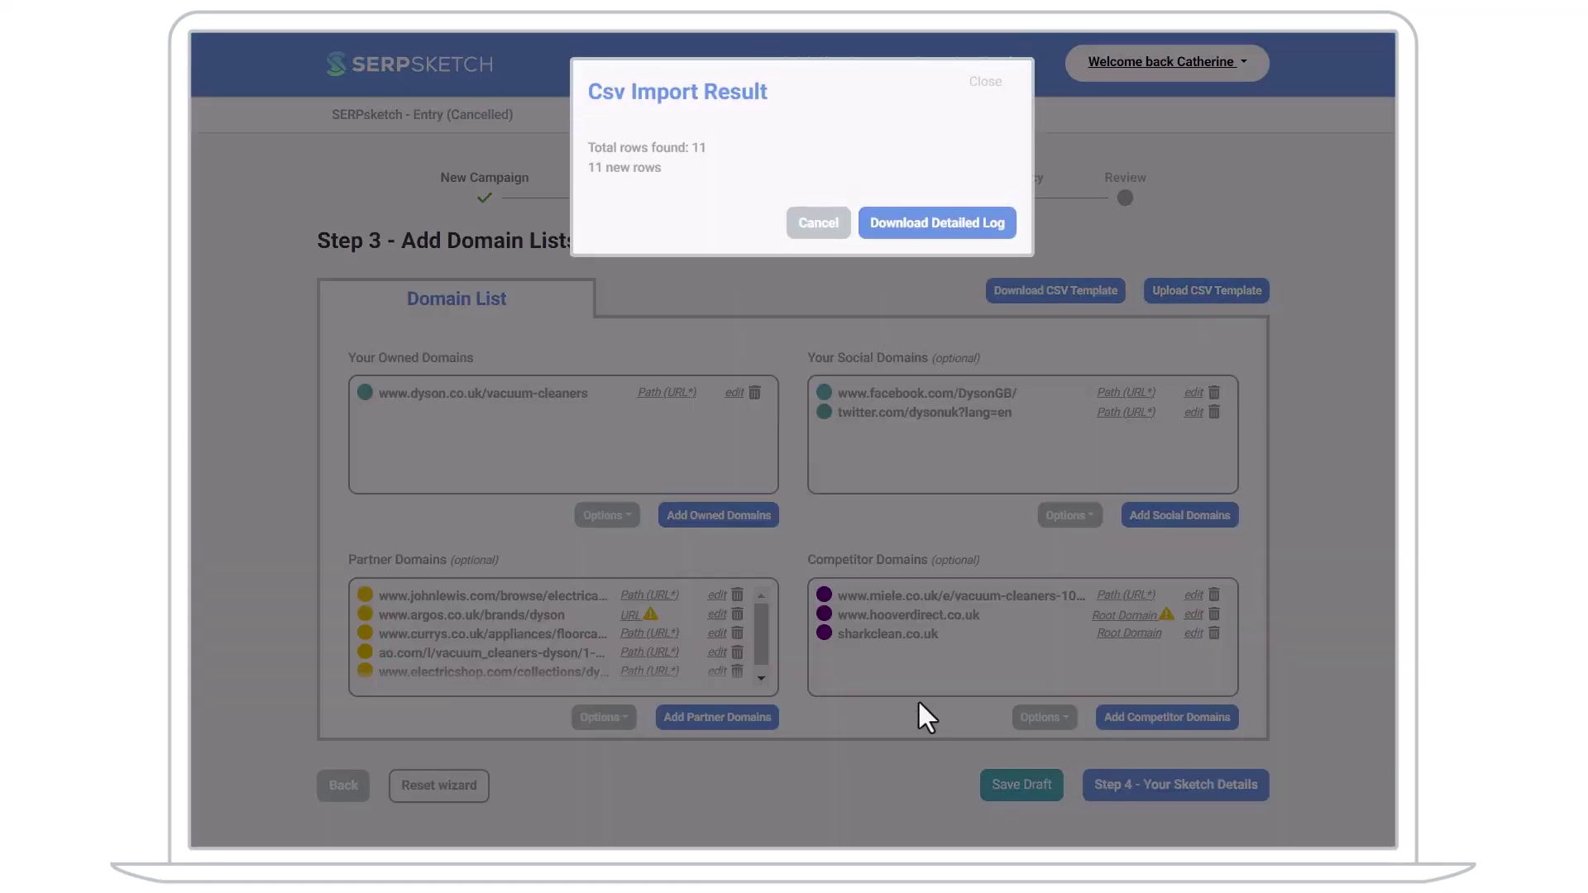
{"action": "left_click", "coordinate": [984, 81]}
{"action": "mouse_move", "coordinate": [653, 619]}
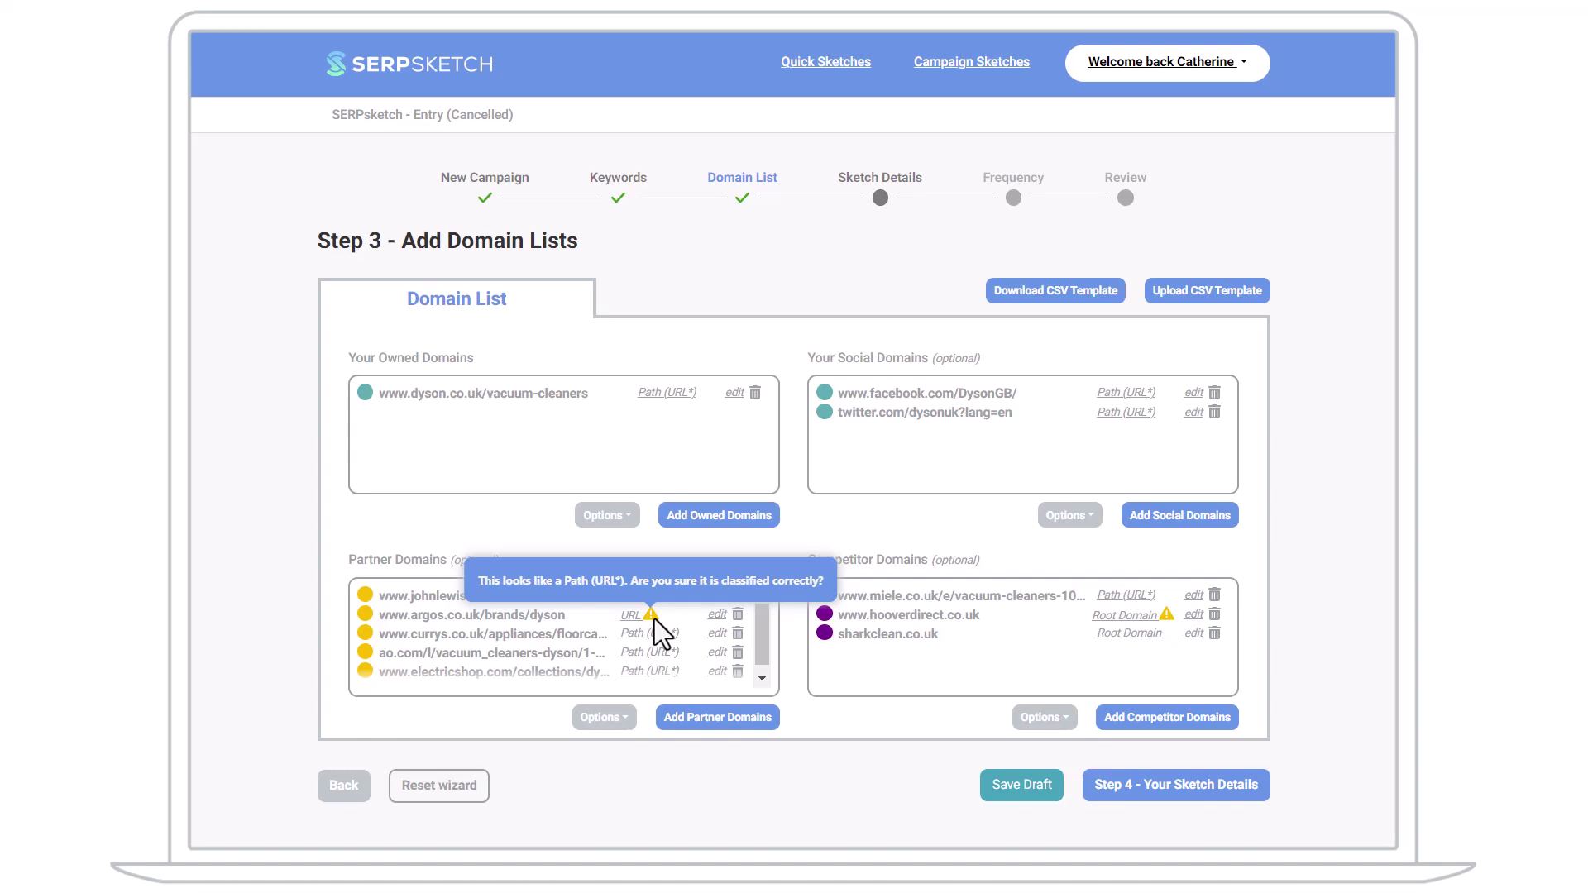
{"action": "left_click", "coordinate": [717, 614]}
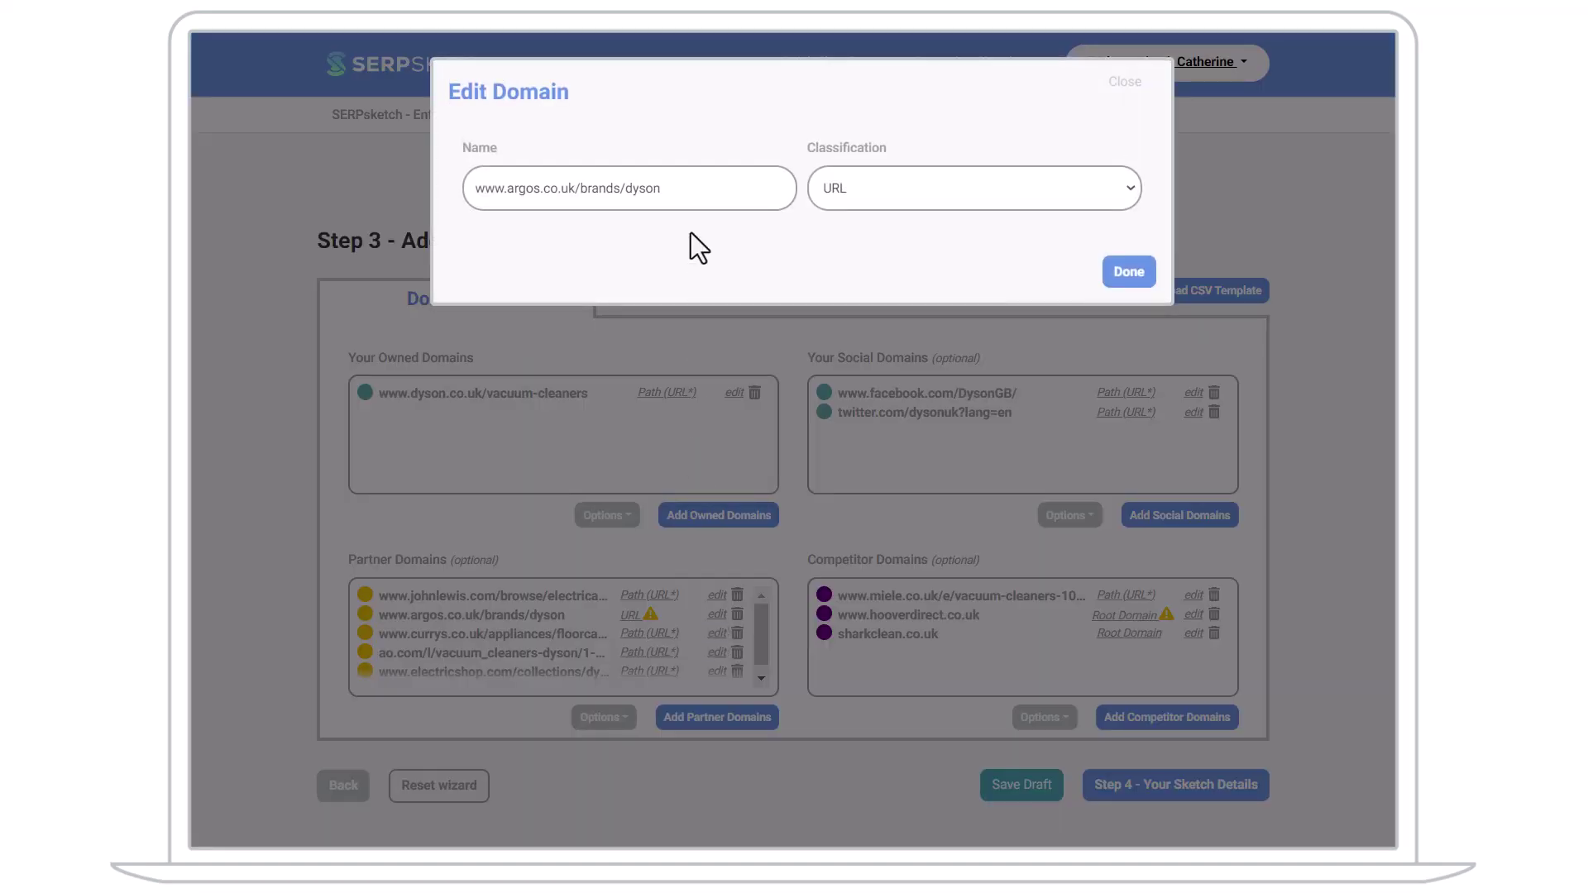
{"action": "left_click", "coordinate": [820, 201]}
{"action": "left_click", "coordinate": [873, 270]}
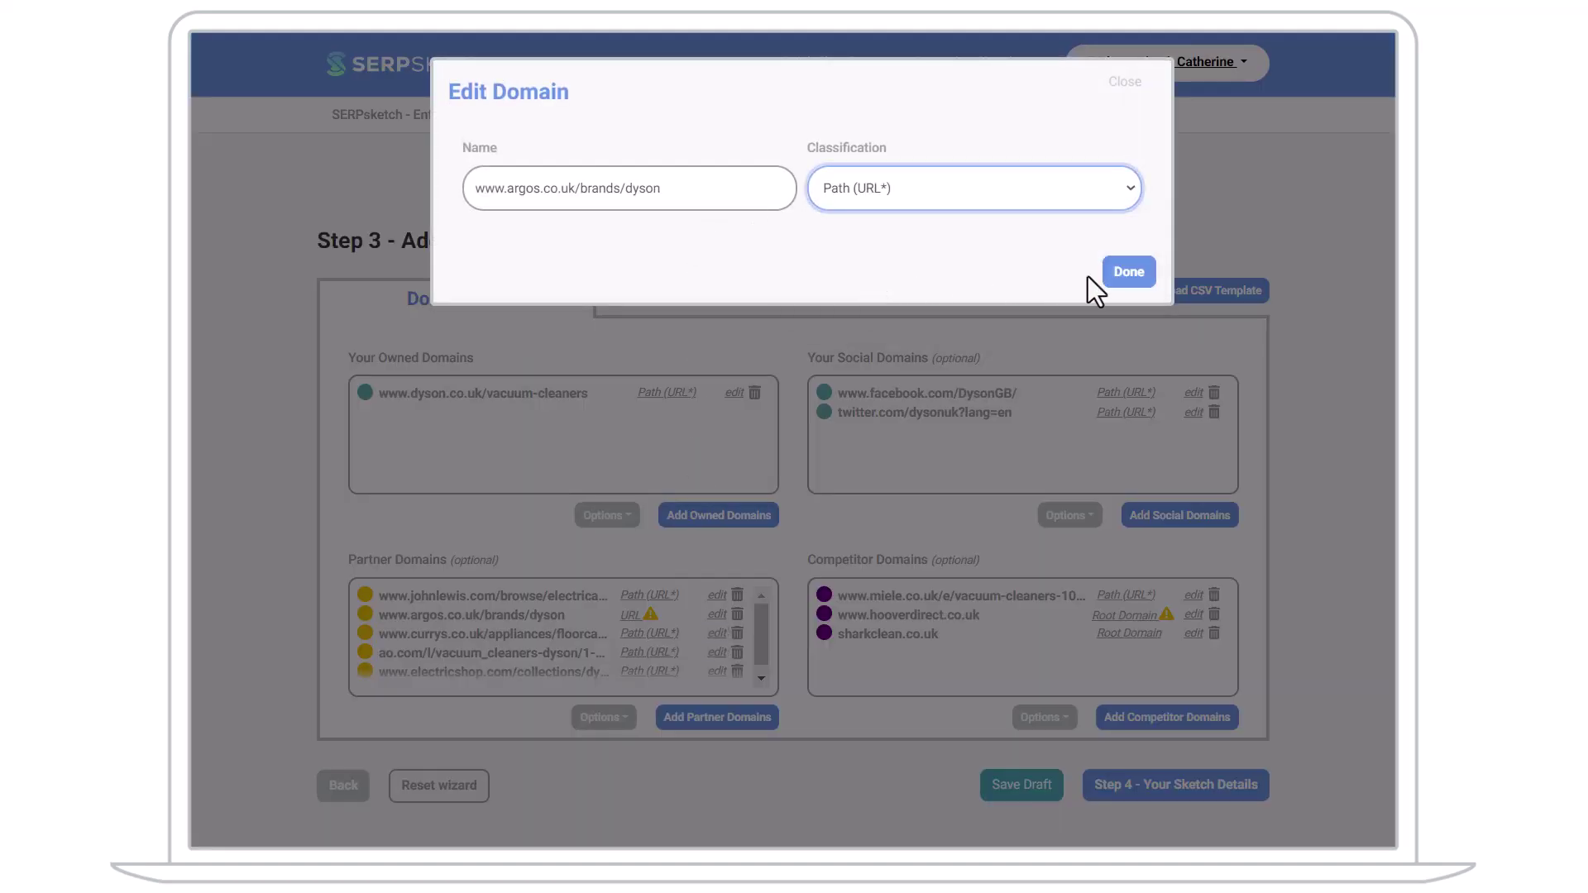
{"action": "left_click", "coordinate": [1118, 271]}
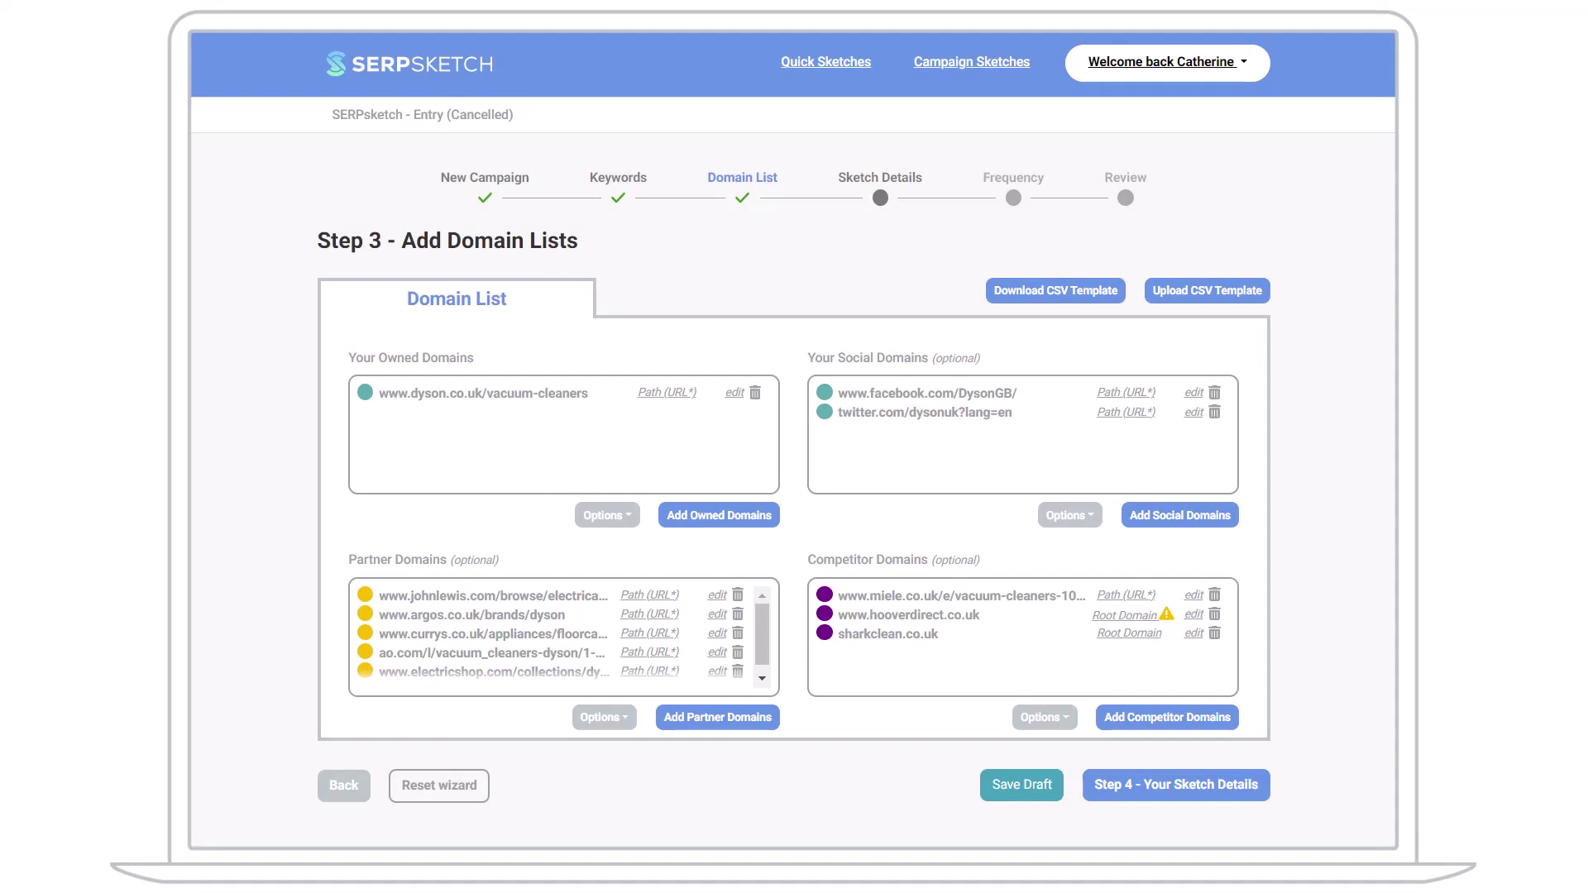